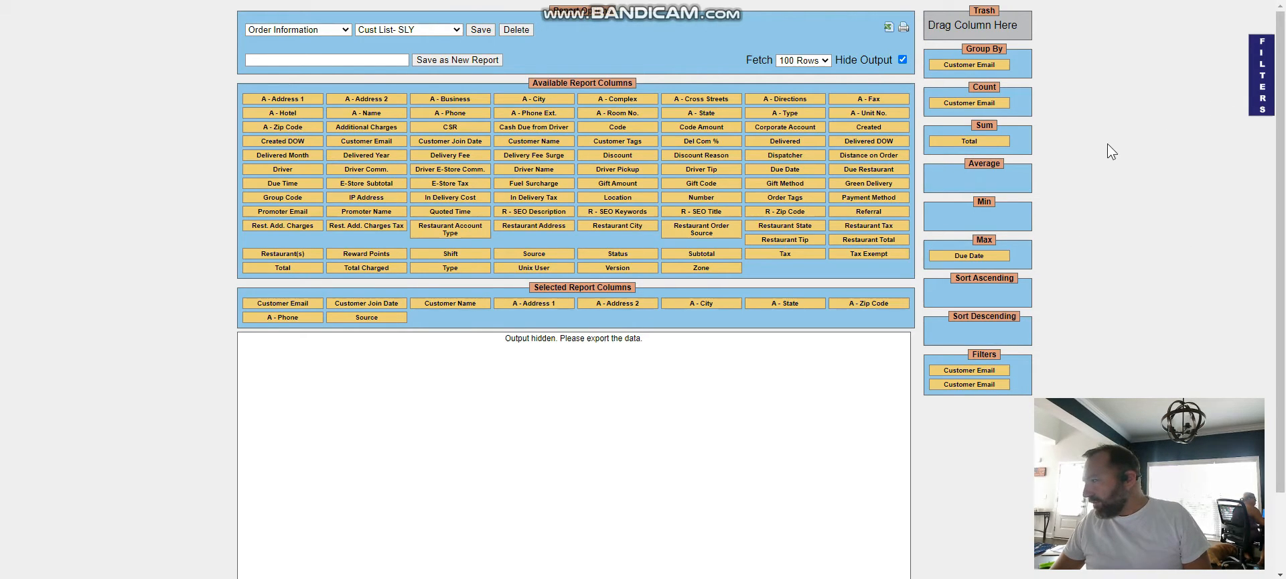
Step: Open the report's filter criteria and go through the two Customer Email bounds
{"action": "left_click", "coordinate": [1262, 79]}
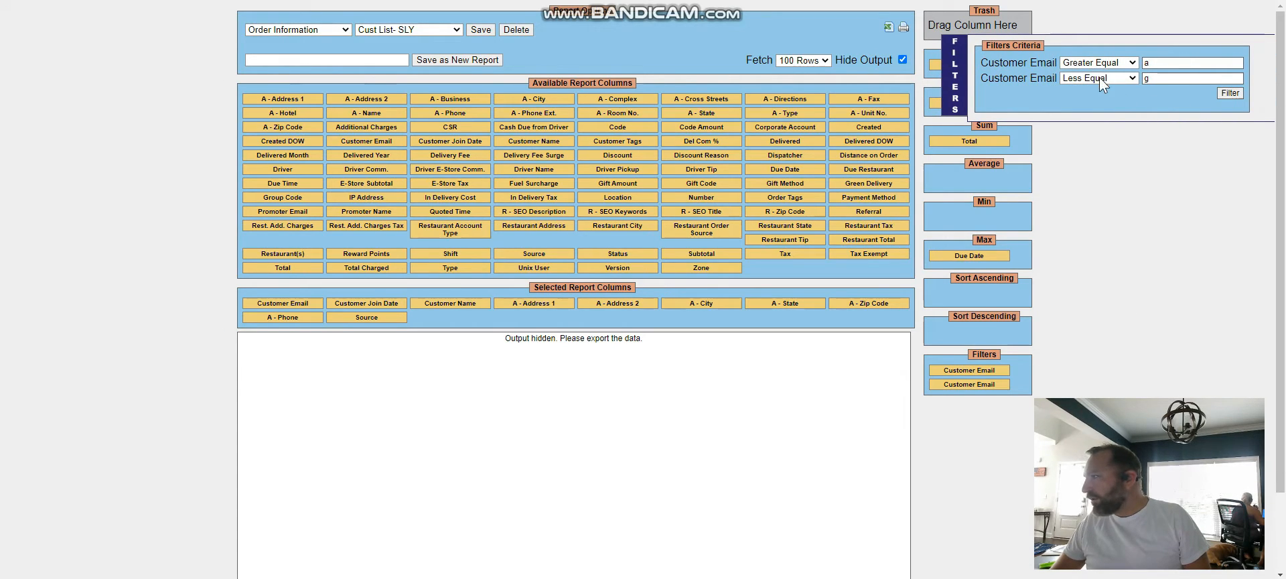
{"action": "left_click", "coordinate": [1159, 62]}
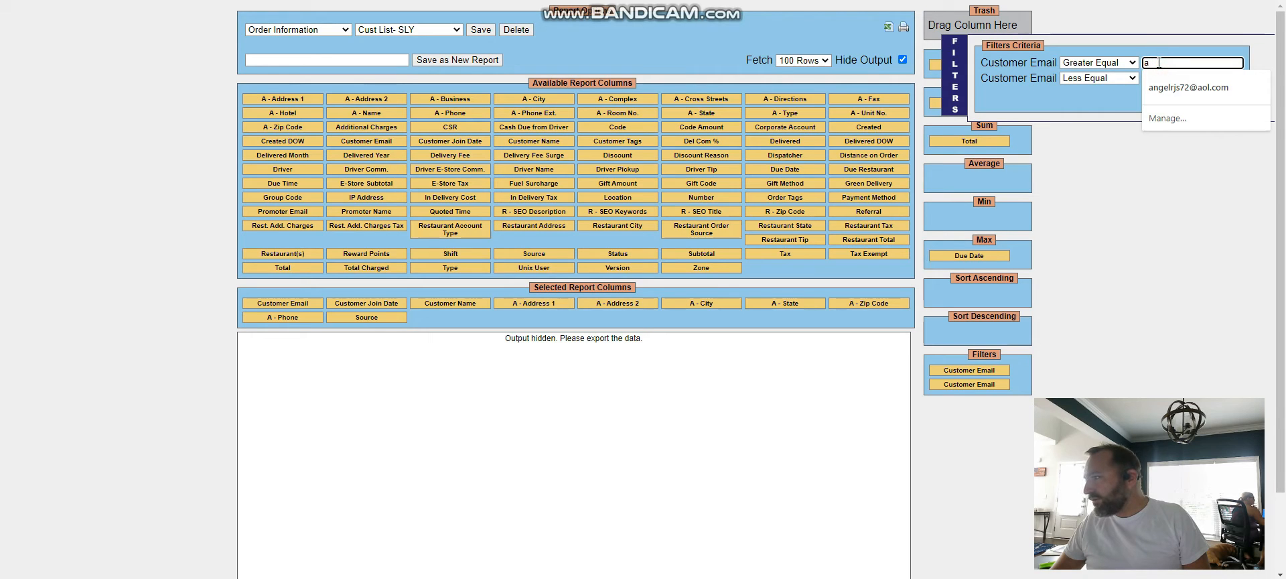
{"action": "key", "text": "Tab"}
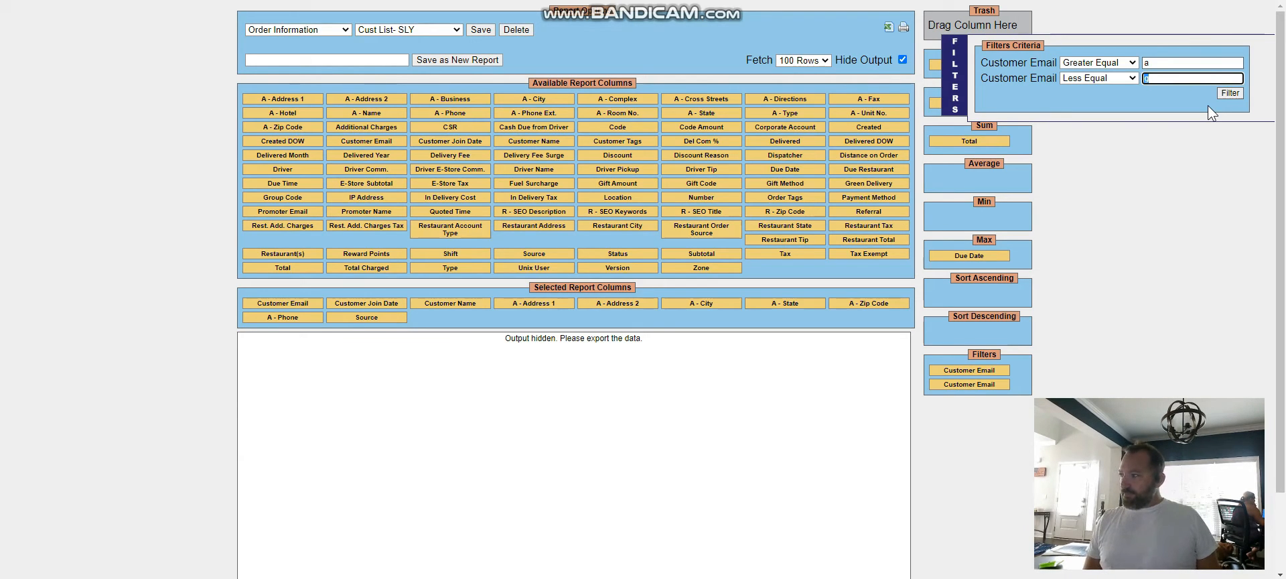
Step: Set the Customer Email filters to Greater Equal g and Less Equal s
{"action": "double_click", "coordinate": [1179, 61]}
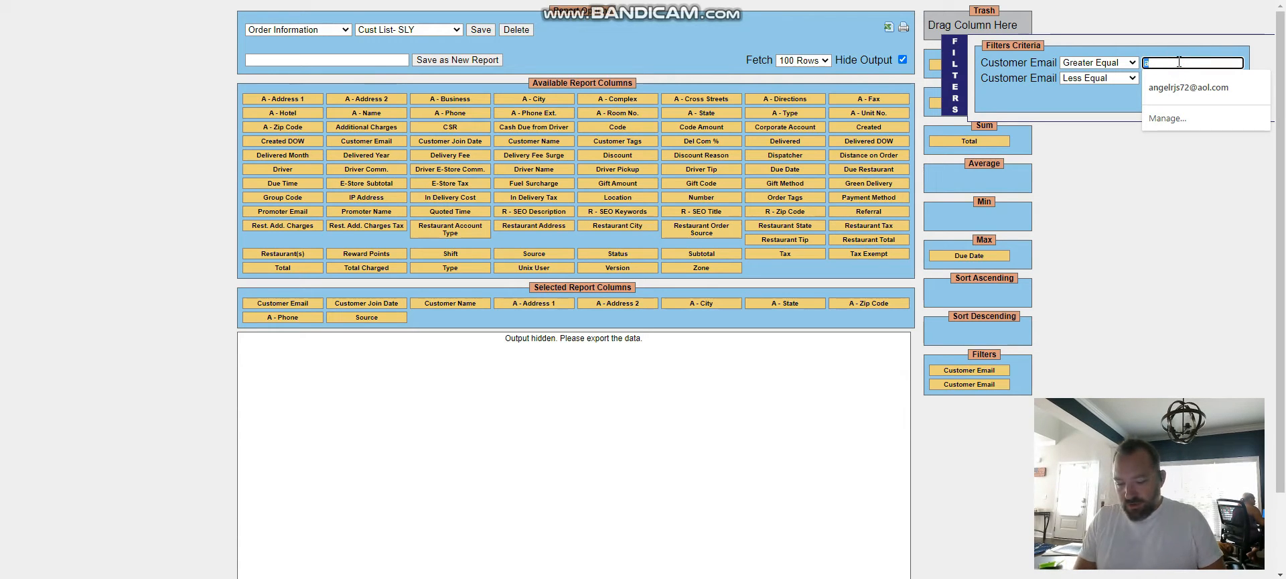
{"action": "type", "text": "g"}
{"action": "key", "text": "Tab"}
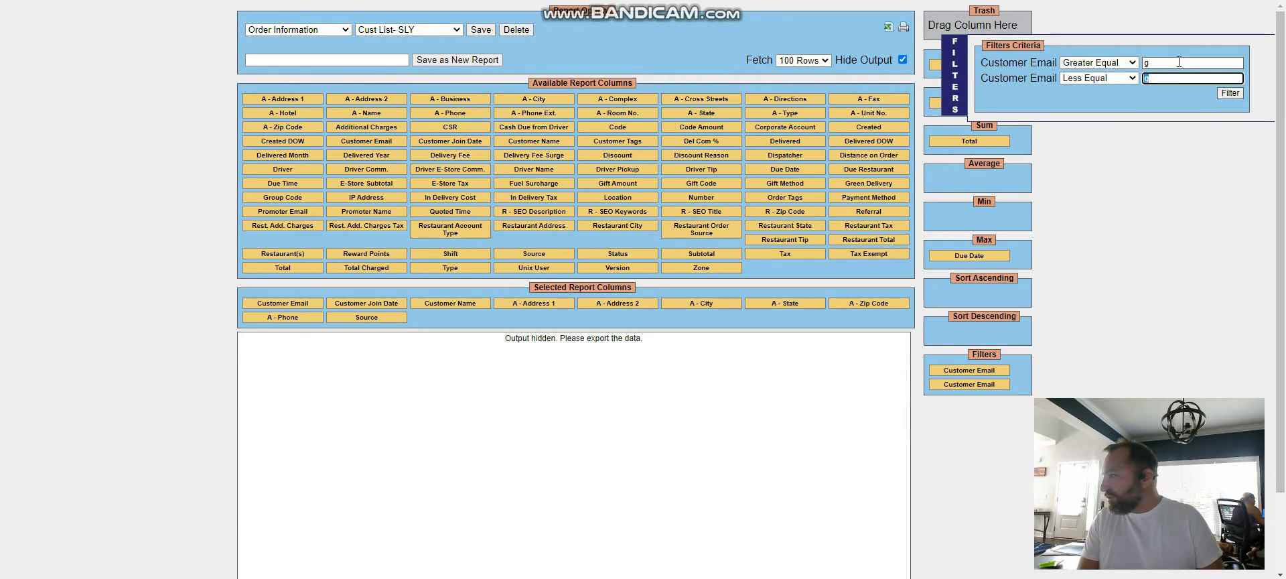
{"action": "type", "text": "s"}
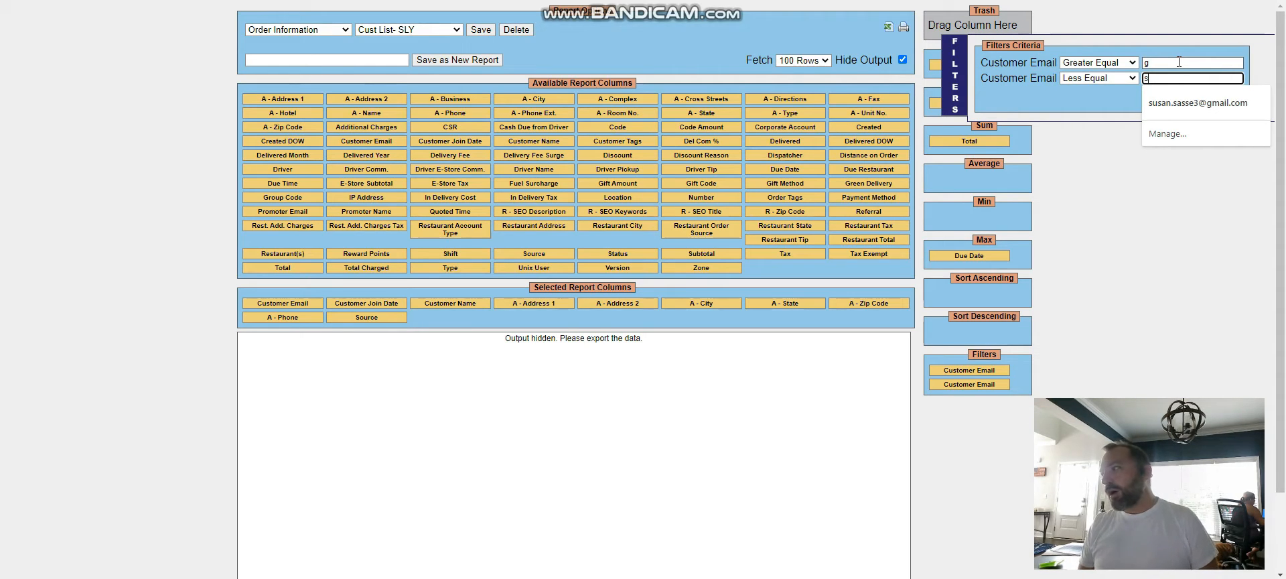
Step: Set the Customer Email filters to Greater Equal s and Less Equal zzzzz
{"action": "key", "text": "shift+Tab"}
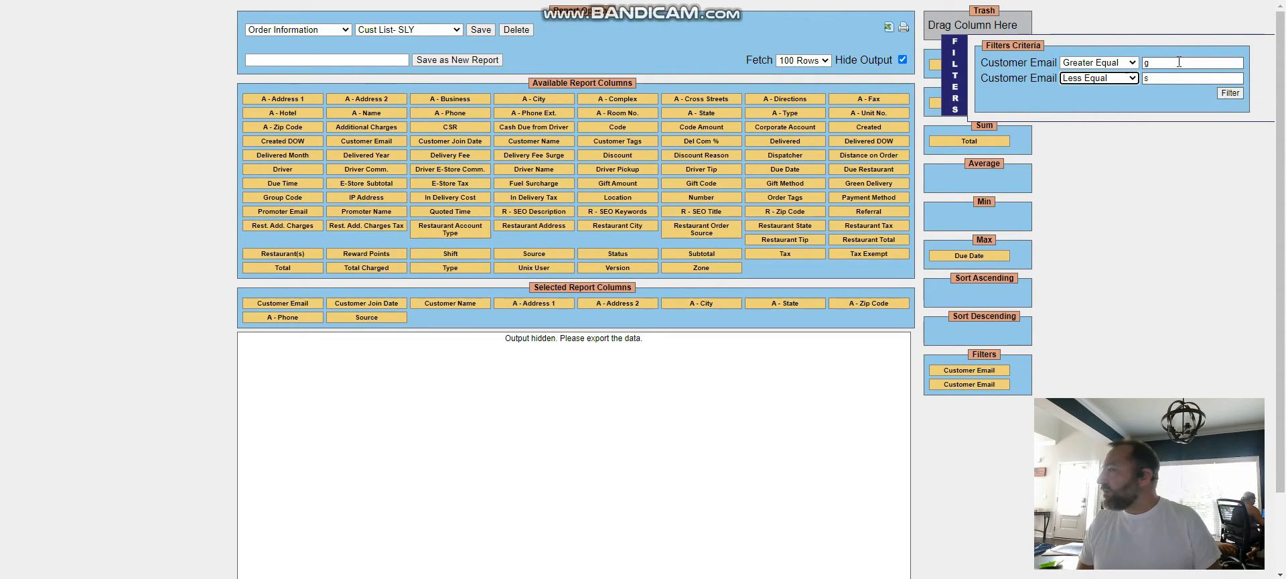
{"action": "key", "text": "shift+Tab"}
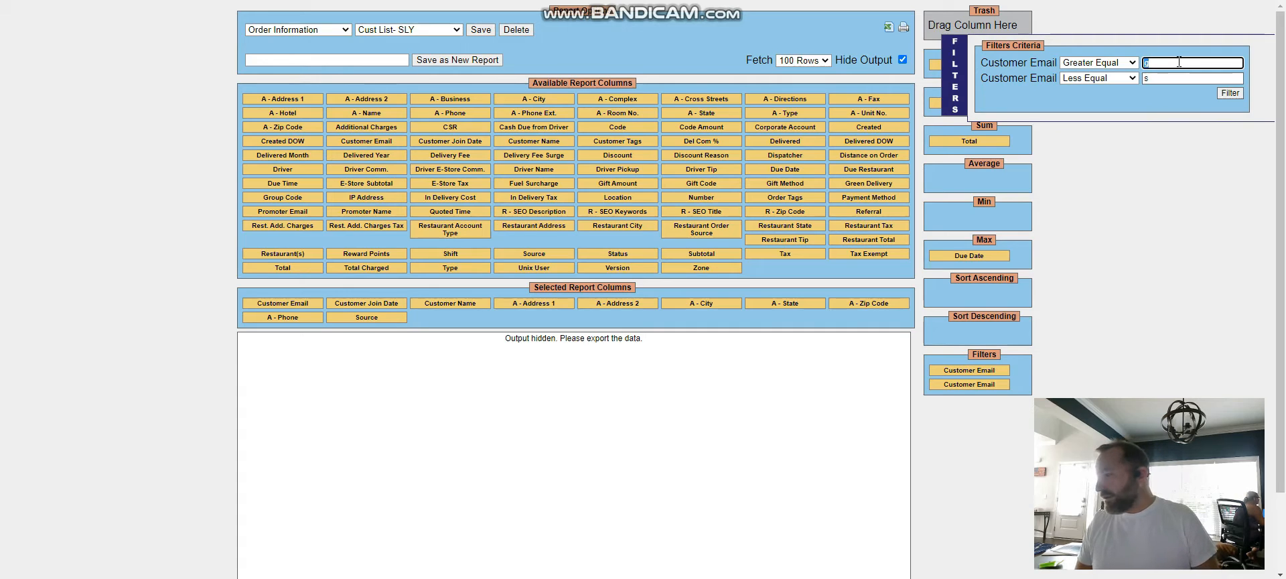
{"action": "type", "text": "s"}
{"action": "key", "text": "Tab"}
{"action": "key", "text": "Tab"}
{"action": "type", "text": "zz"}
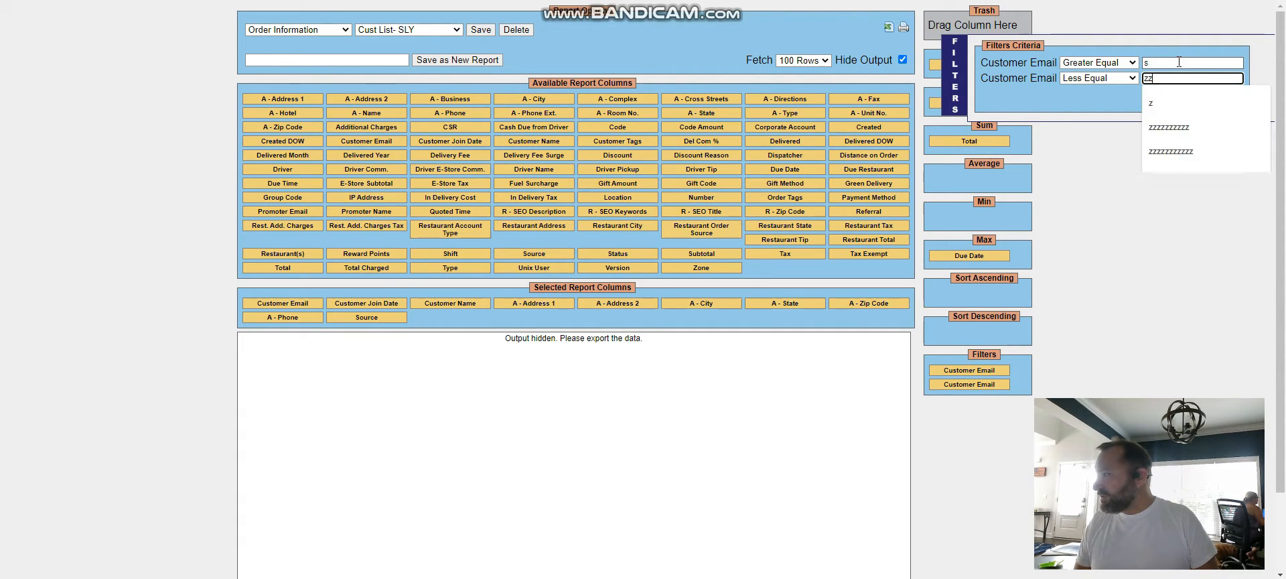
{"action": "type", "text": "zzz"}
{"action": "key", "text": "Tab"}
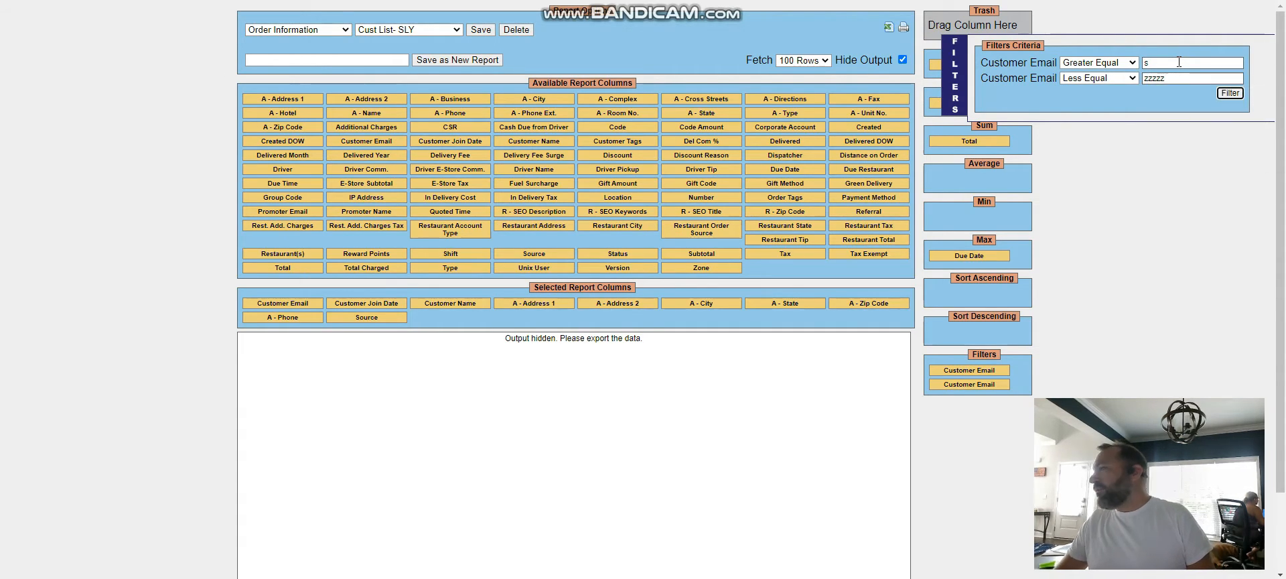
Step: Set the Customer Email filters to Greater Equal 0 and Less Equal 99999
{"action": "double_click", "coordinate": [1142, 62]}
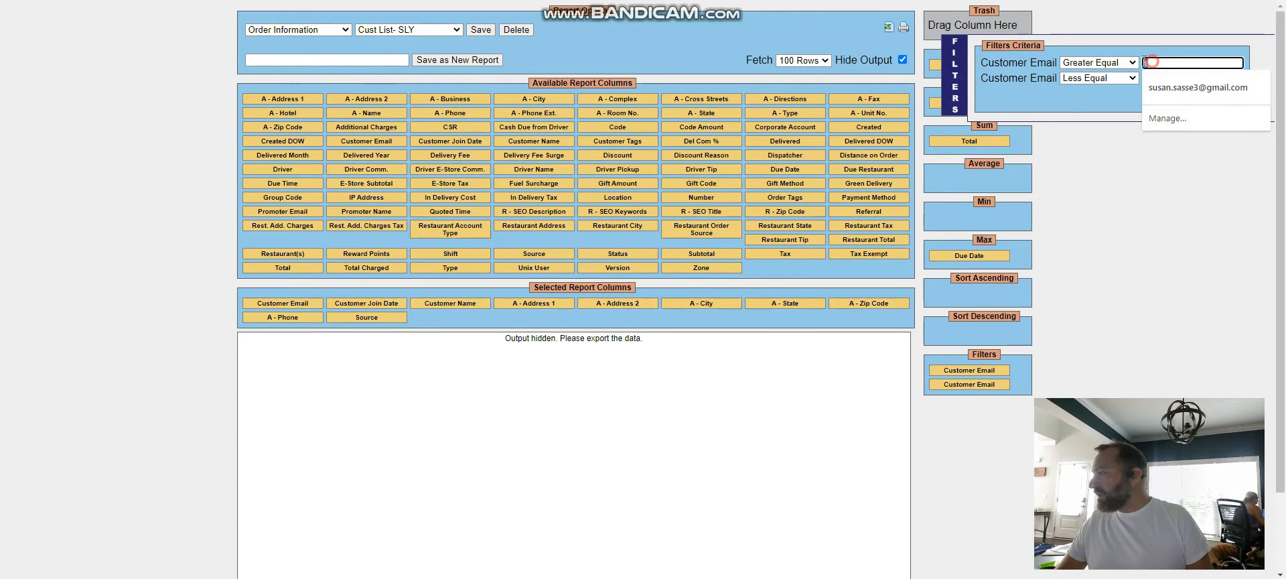
{"action": "type", "text": "0"}
{"action": "key", "text": "Tab"}
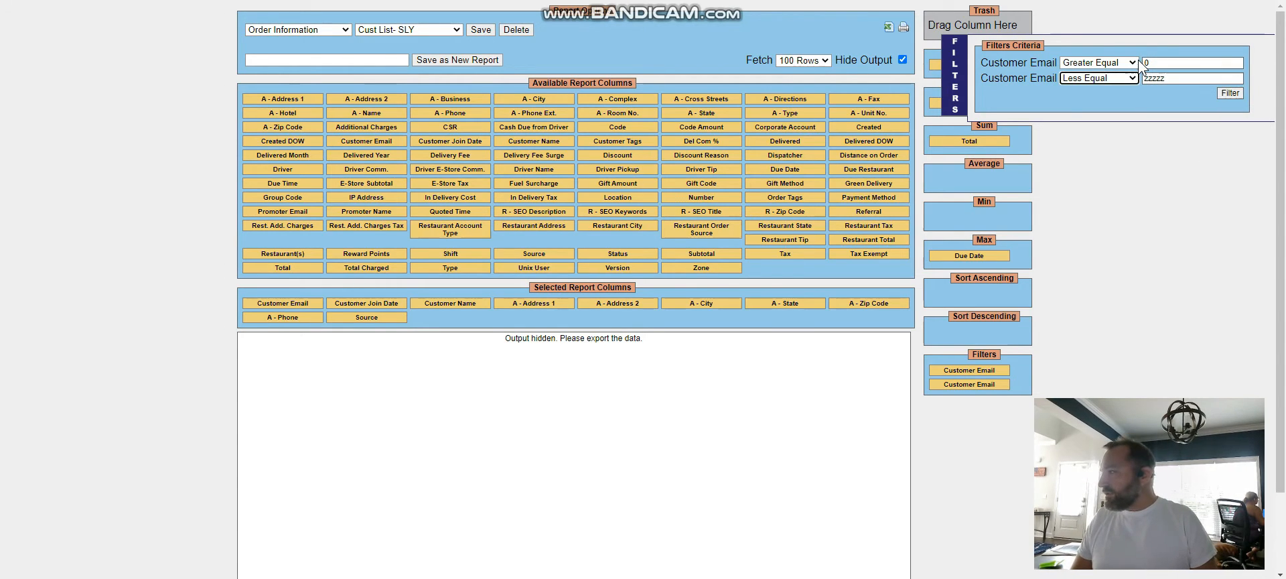
{"action": "key", "text": "Tab"}
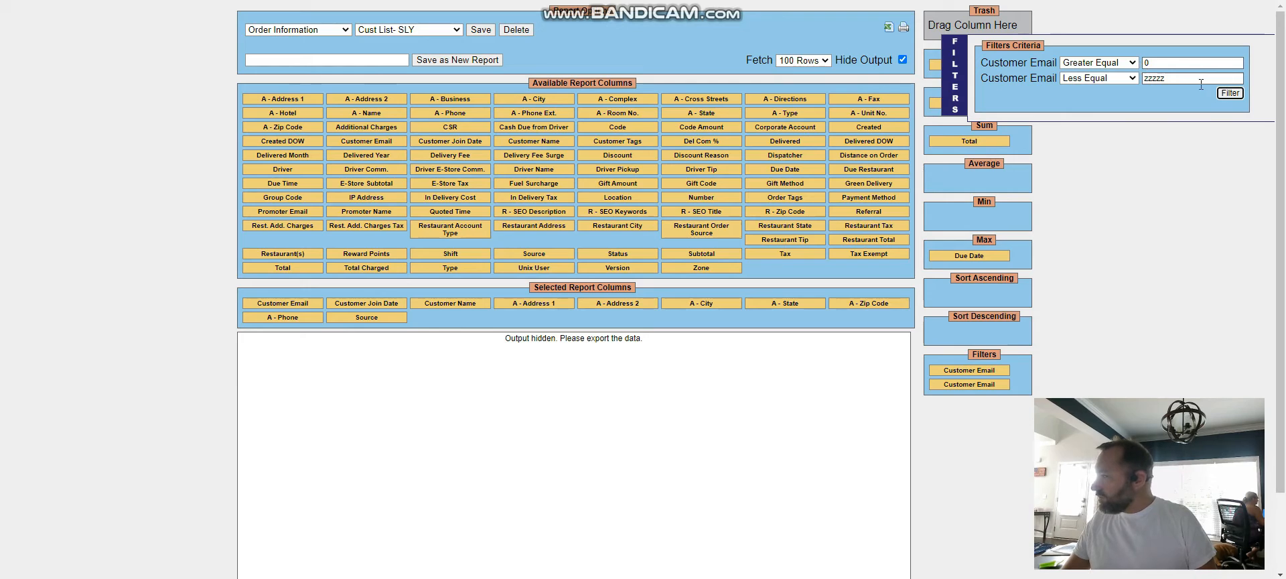
{"action": "double_click", "coordinate": [1196, 78]}
{"action": "type", "text": "99999"}
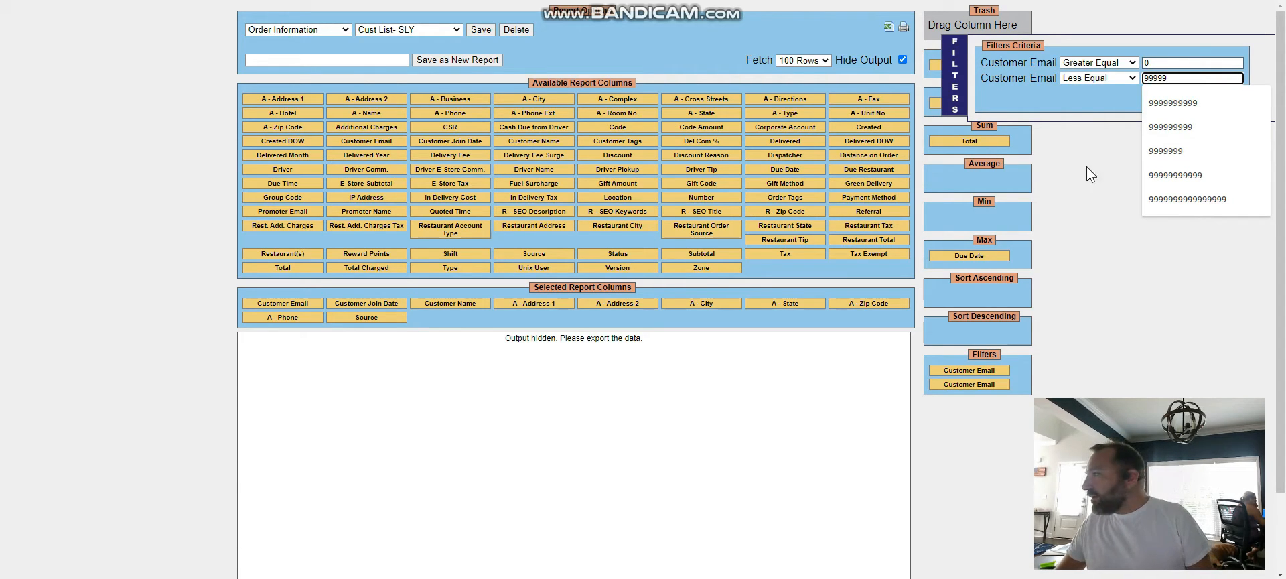
{"action": "left_click", "coordinate": [1088, 168]}
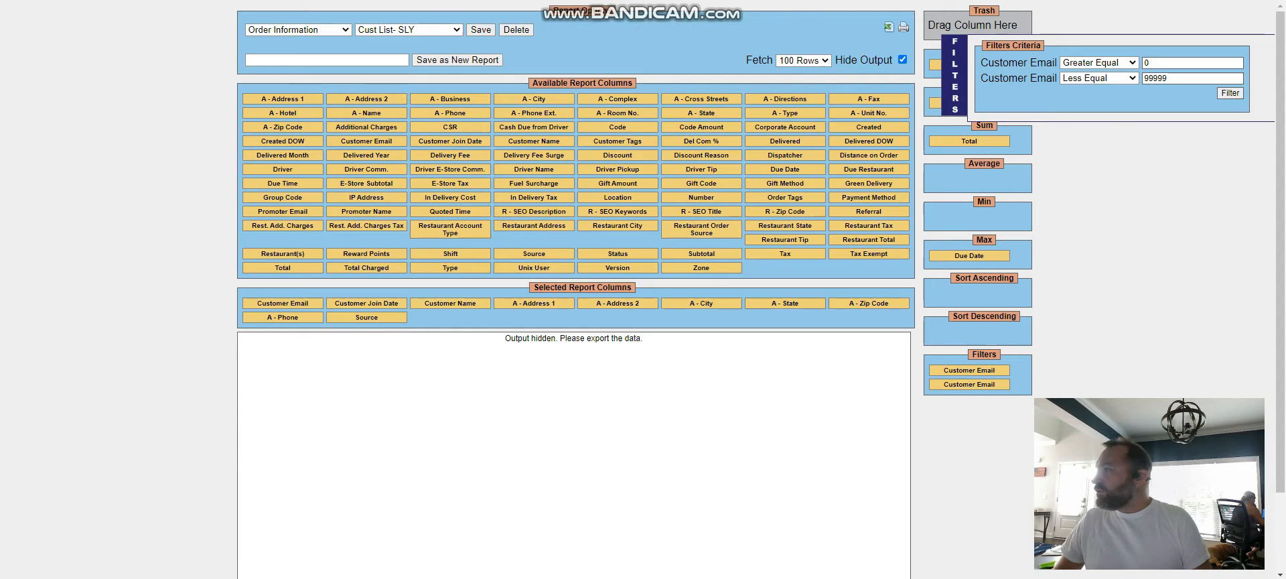
Step: Switch to the Test-List spreadsheet in Google Sheets and import a-list.csv from the computer, replacing the current sheet
{"action": "left_click", "coordinate": [918, 2]}
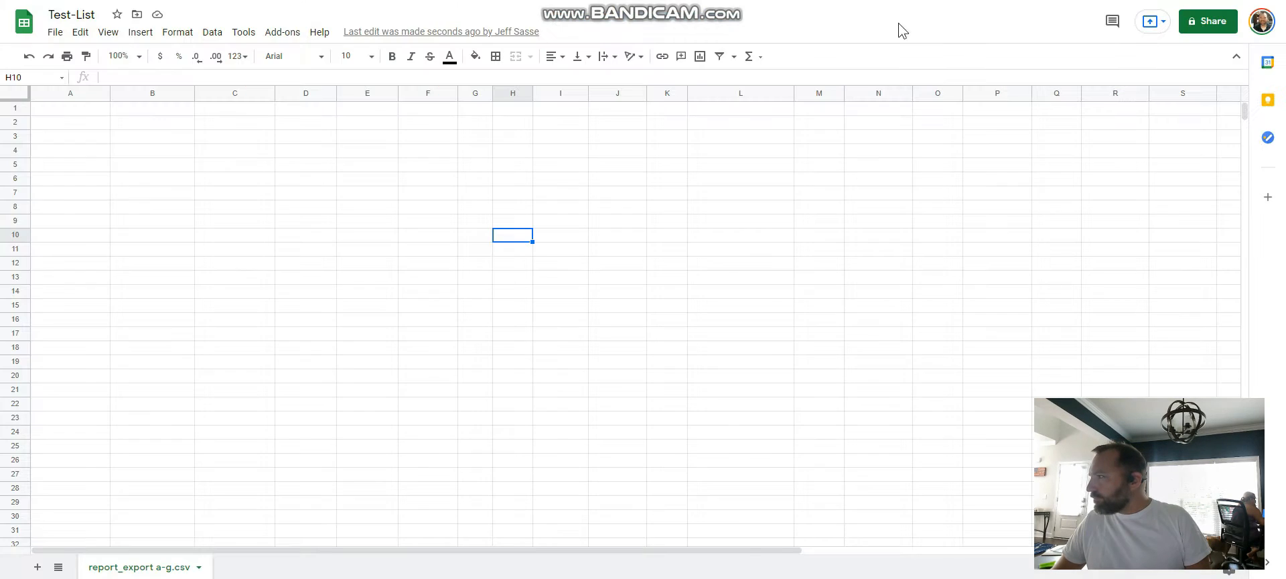
{"action": "left_click", "coordinate": [181, 185]}
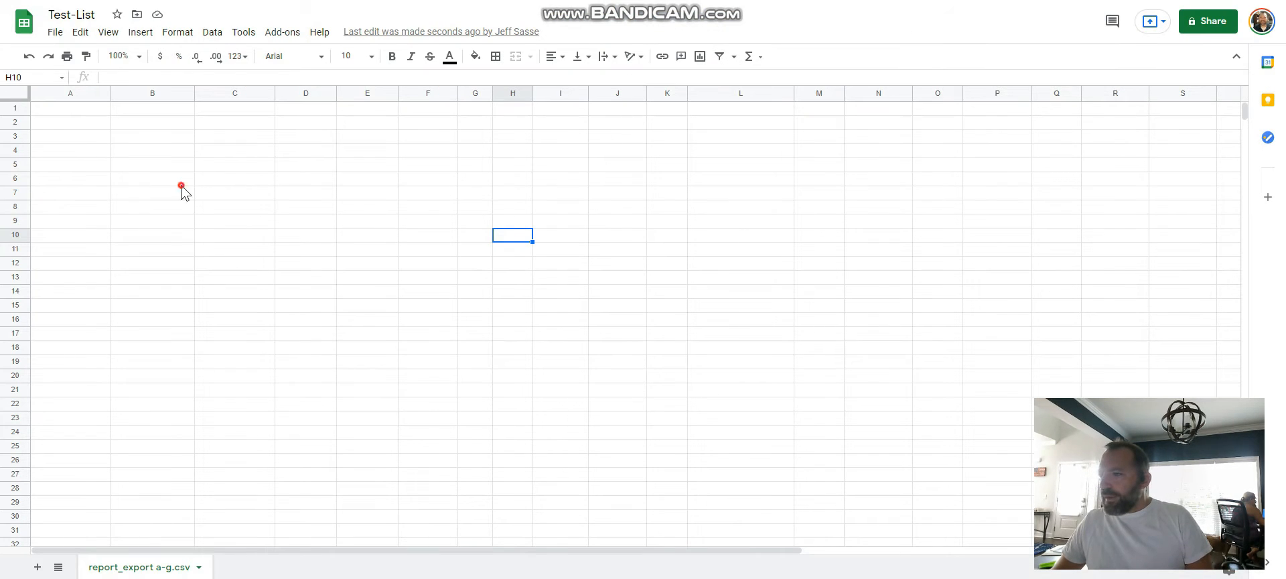
{"action": "left_click", "coordinate": [55, 32]}
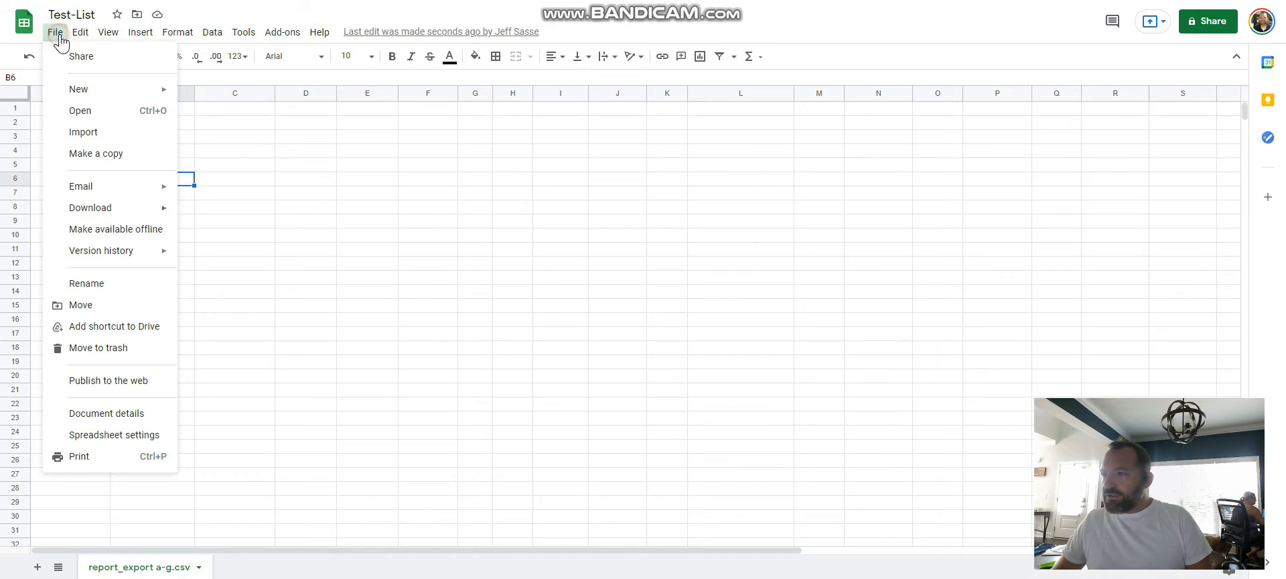
{"action": "left_click", "coordinate": [80, 131]}
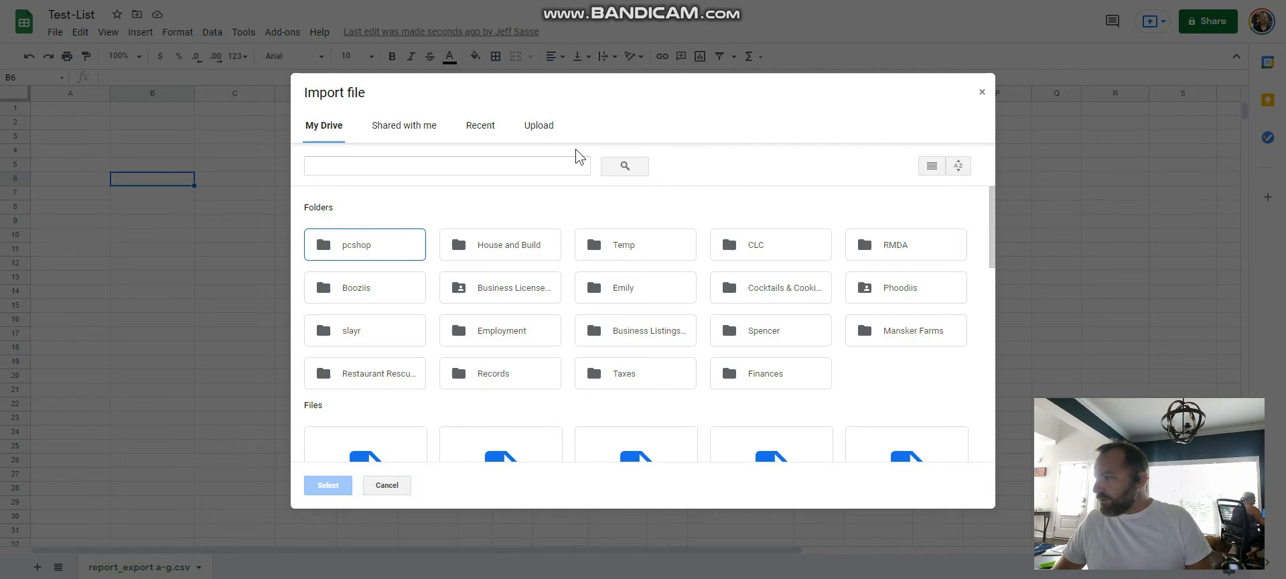
{"action": "left_click", "coordinate": [538, 126]}
{"action": "left_click", "coordinate": [633, 326]}
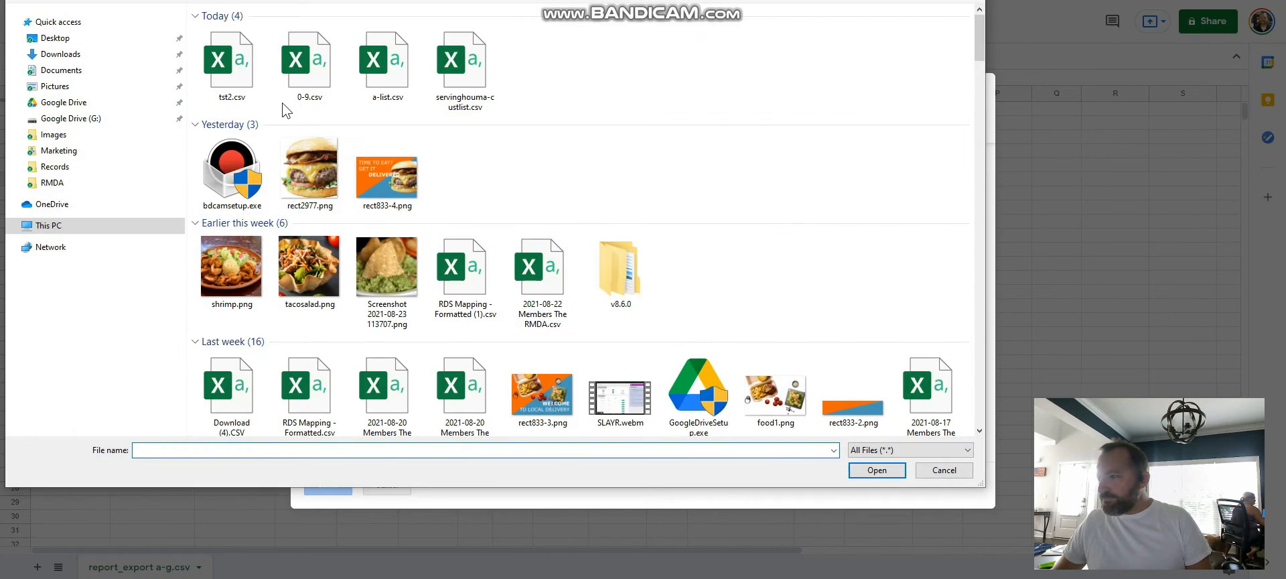
{"action": "double_click", "coordinate": [386, 71]}
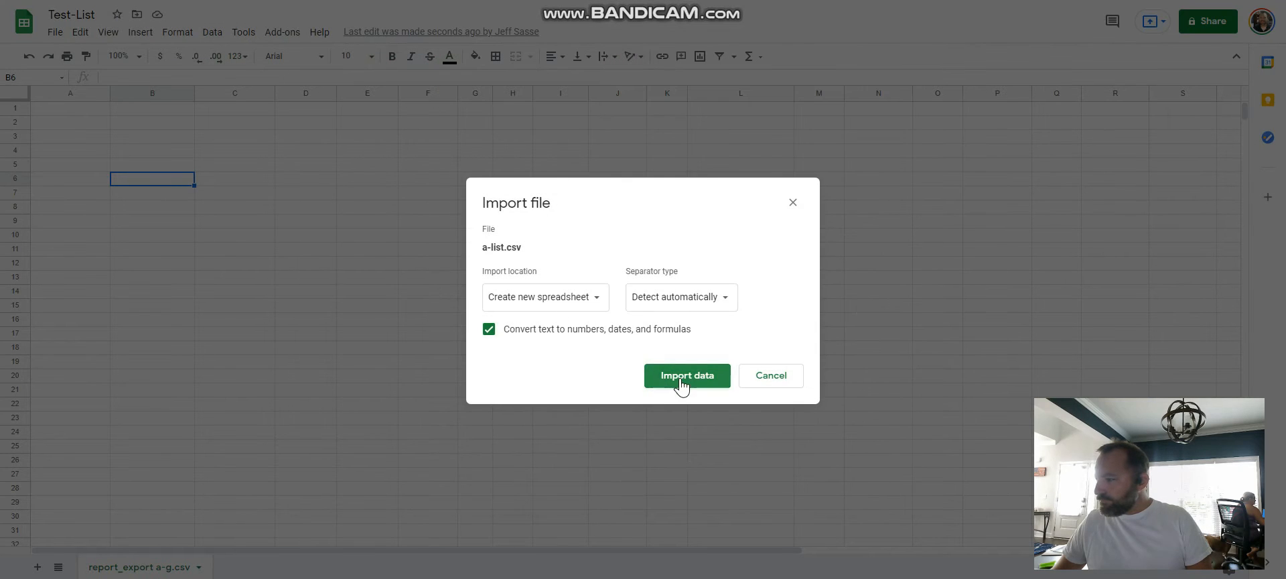
{"action": "left_click", "coordinate": [556, 312]}
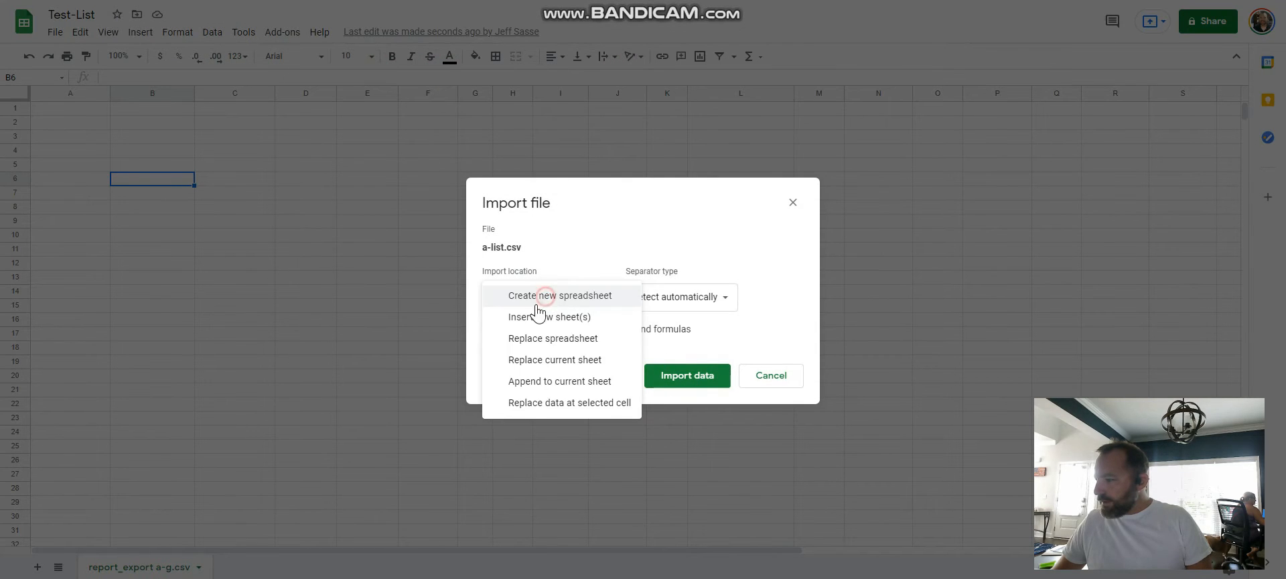
{"action": "left_click", "coordinate": [546, 366]}
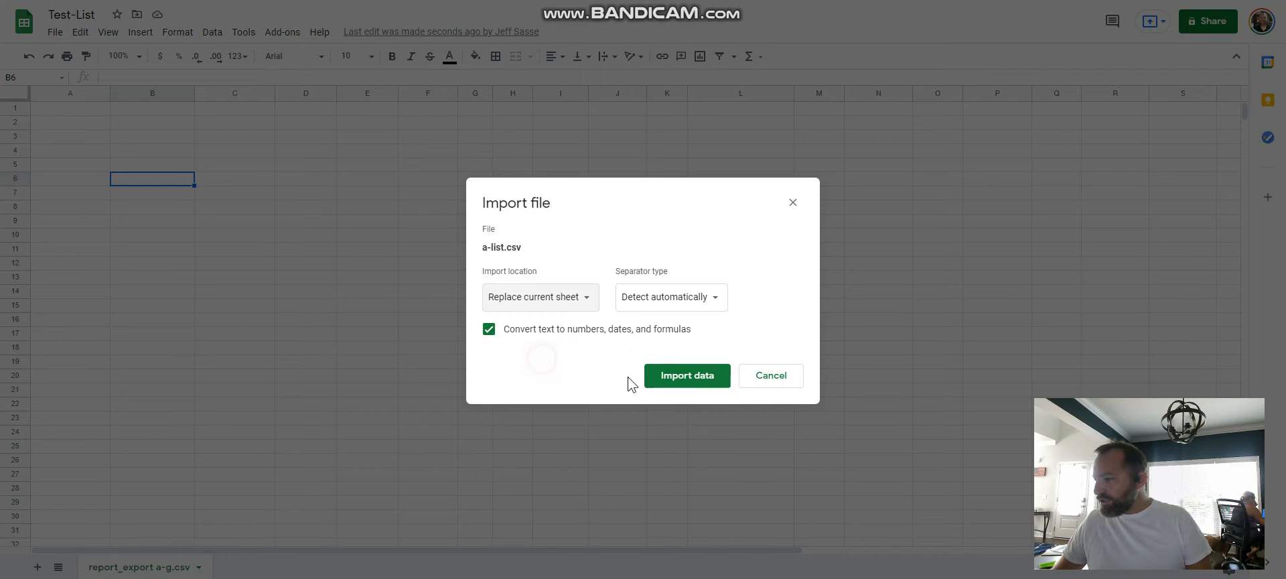
{"action": "left_click", "coordinate": [672, 383]}
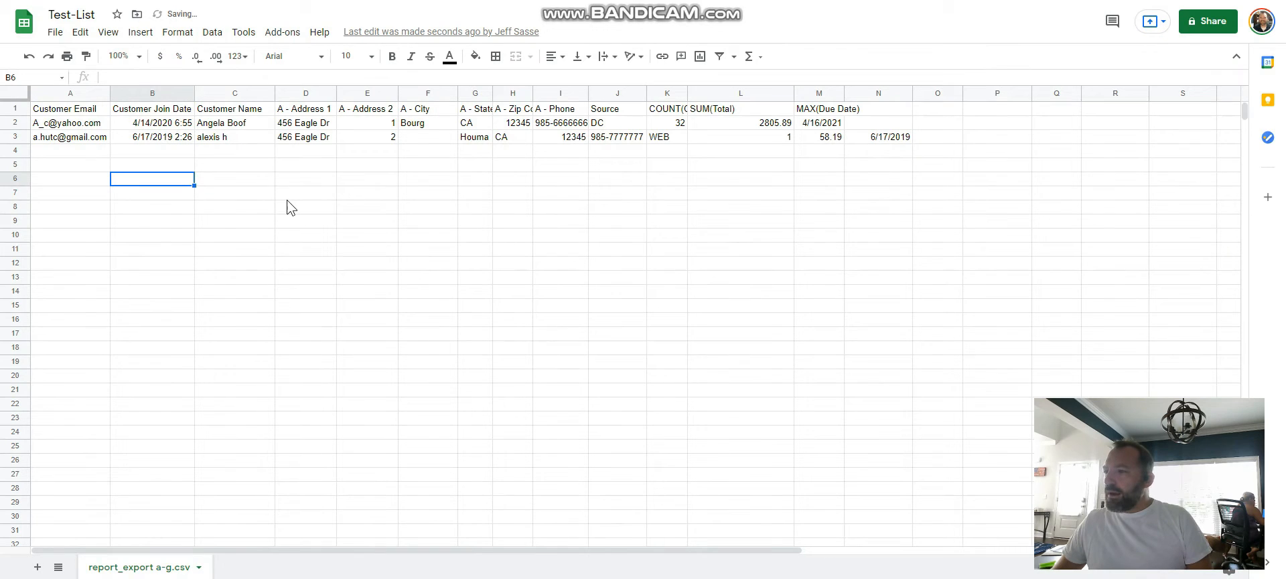
{"action": "left_click", "coordinate": [287, 196]}
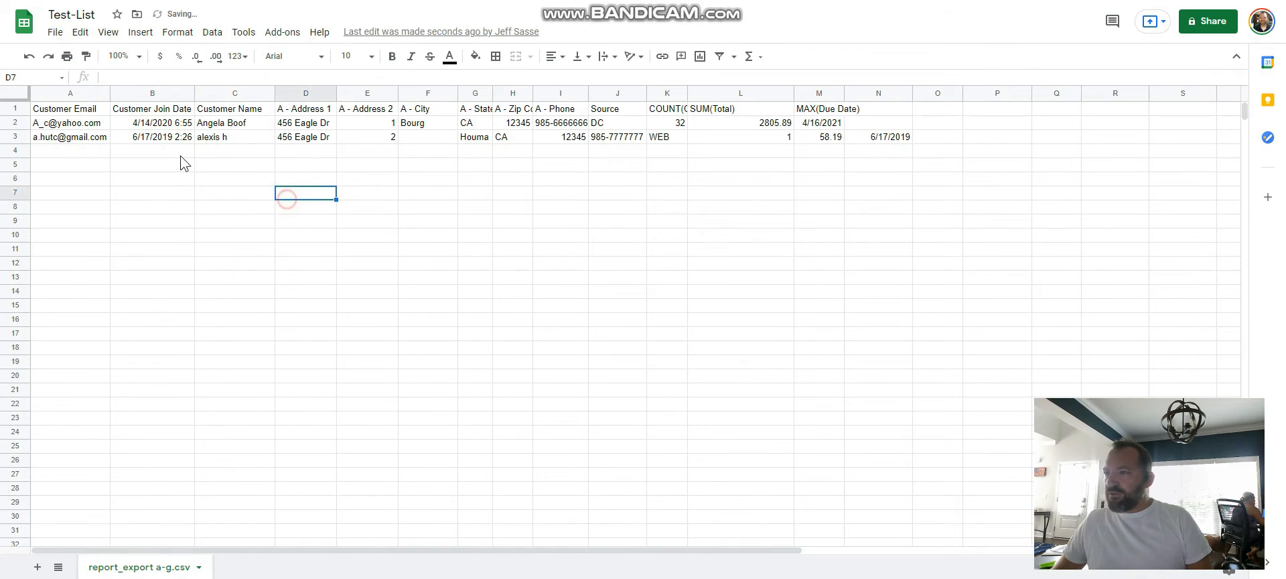
Step: Import 0-9.csv from the computer and append its data to the current sheet
{"action": "left_click", "coordinate": [55, 32]}
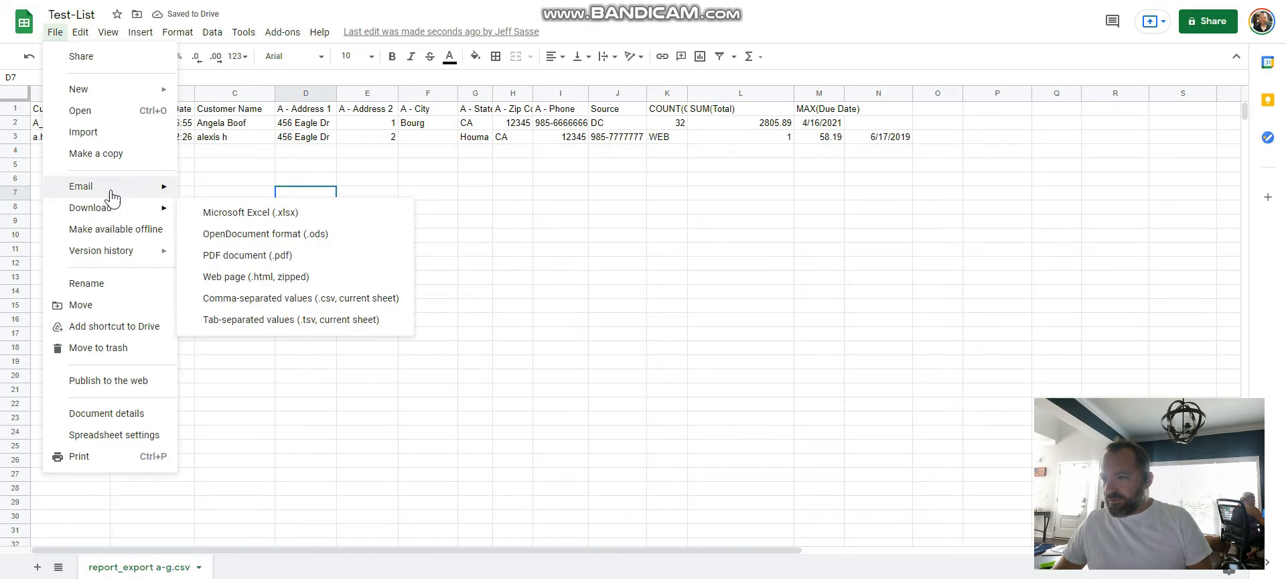
{"action": "left_click", "coordinate": [84, 132]}
{"action": "left_click", "coordinate": [539, 127]}
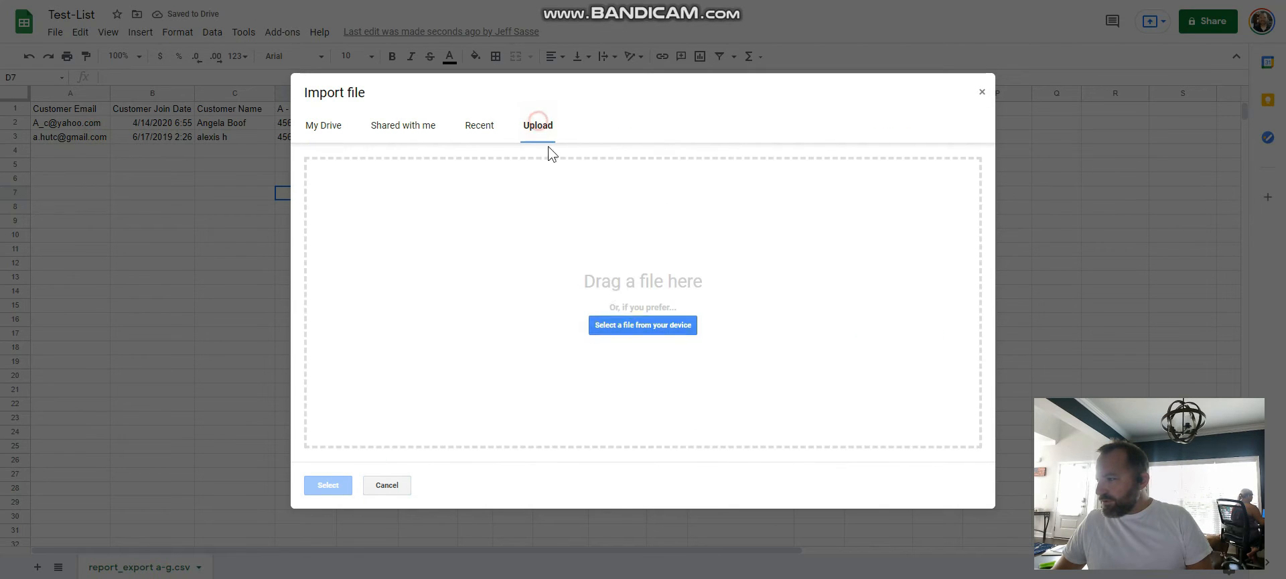
{"action": "left_click", "coordinate": [628, 325]}
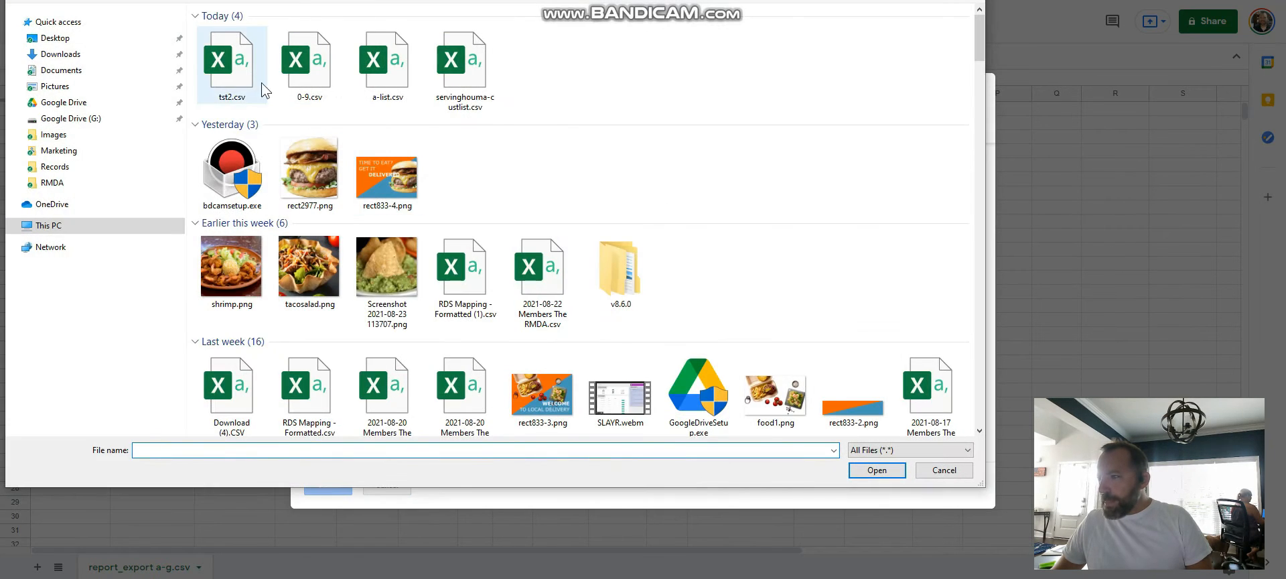
{"action": "double_click", "coordinate": [289, 71]}
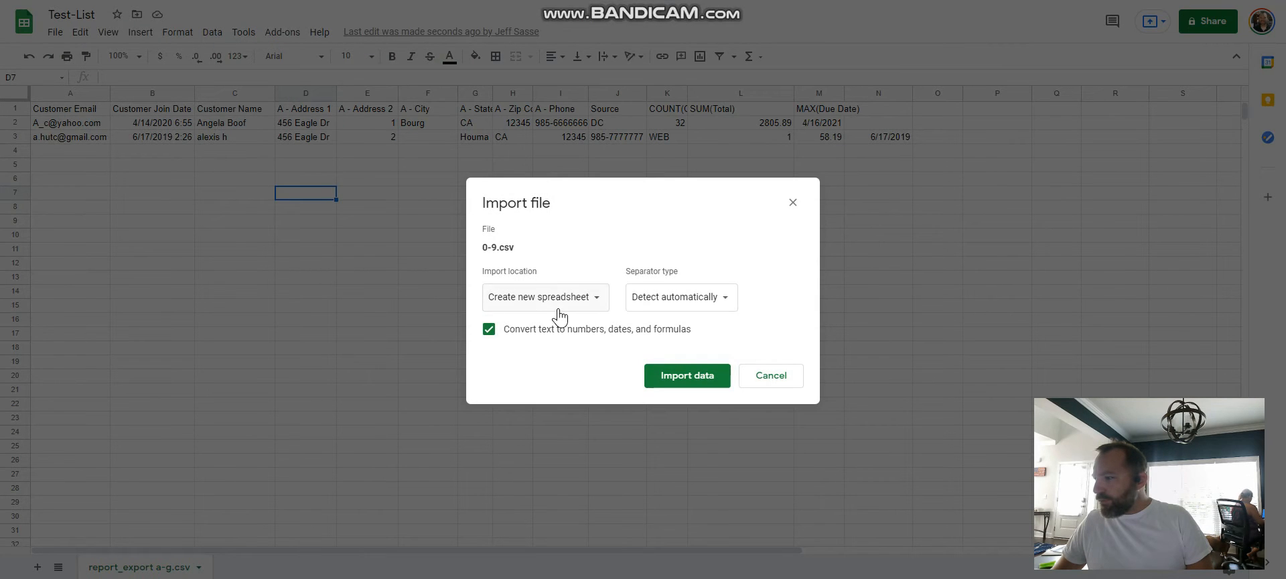
{"action": "left_click", "coordinate": [558, 308]}
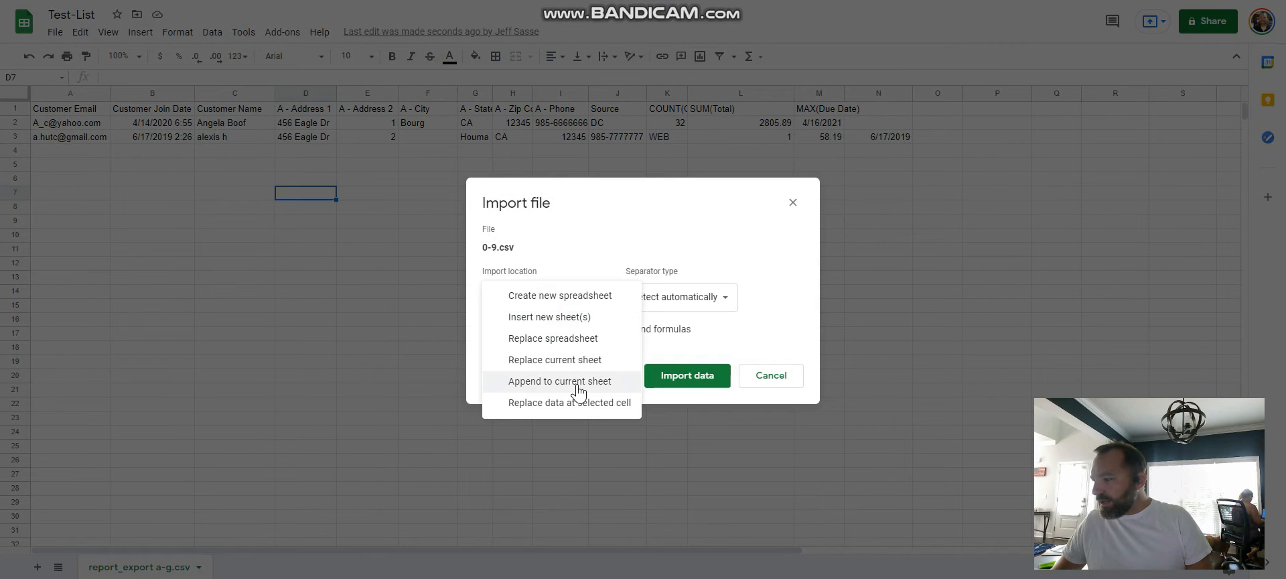
{"action": "left_click", "coordinate": [576, 383]}
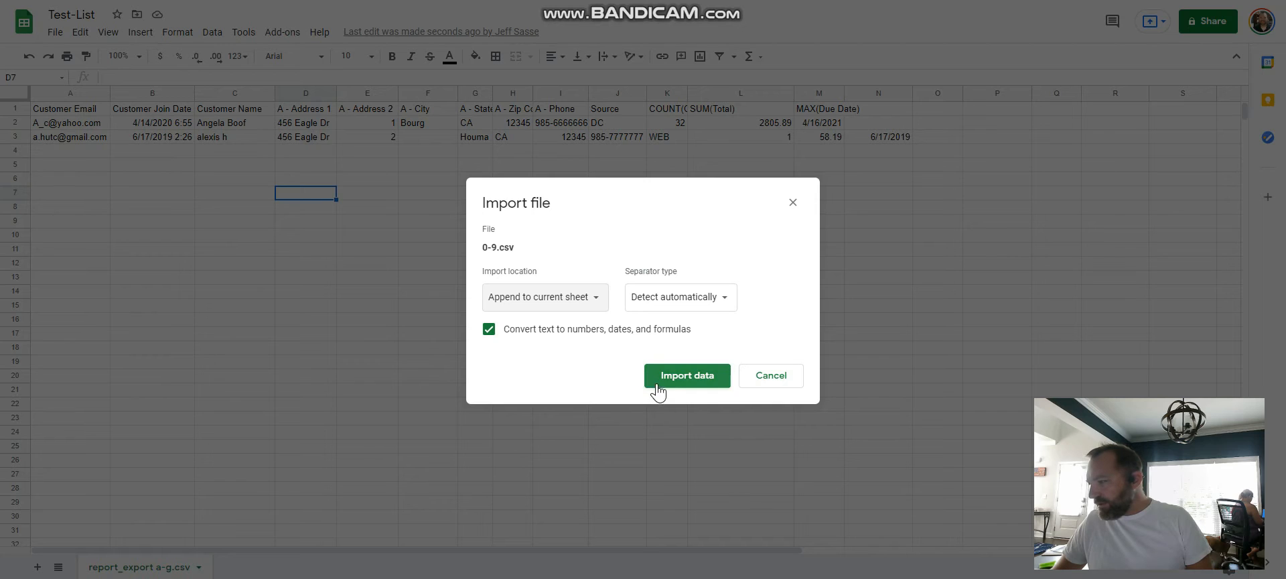
{"action": "left_click", "coordinate": [667, 377]}
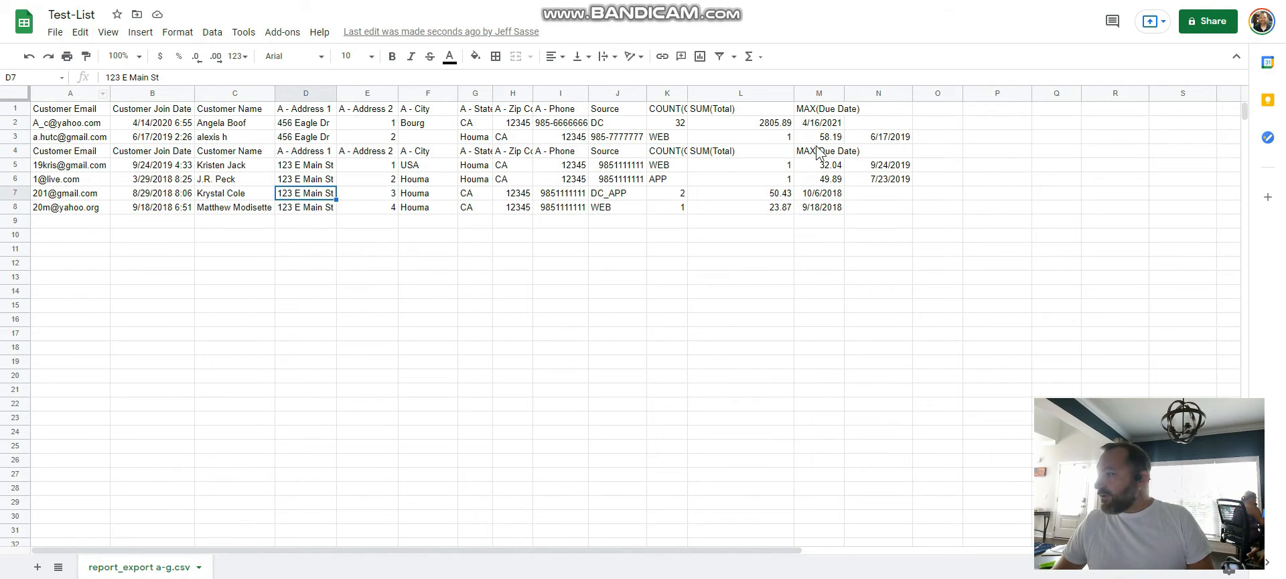
Step: Auto-fit the width of all columns in the sheet to their contents
{"action": "left_click", "coordinate": [12, 94]}
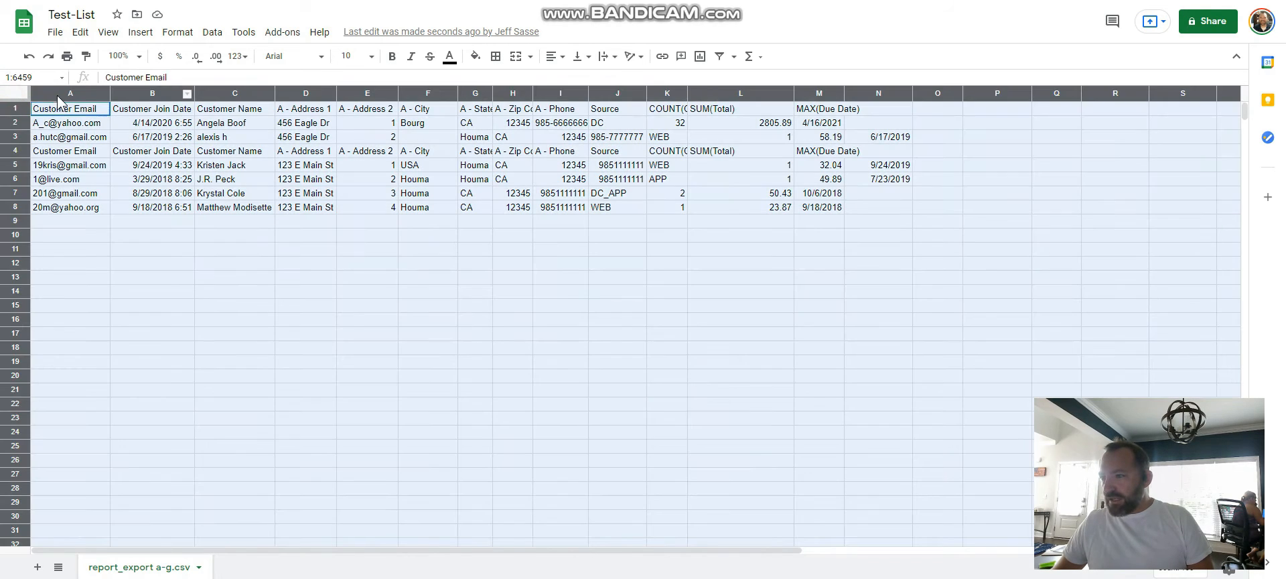
{"action": "double_click", "coordinate": [109, 94]}
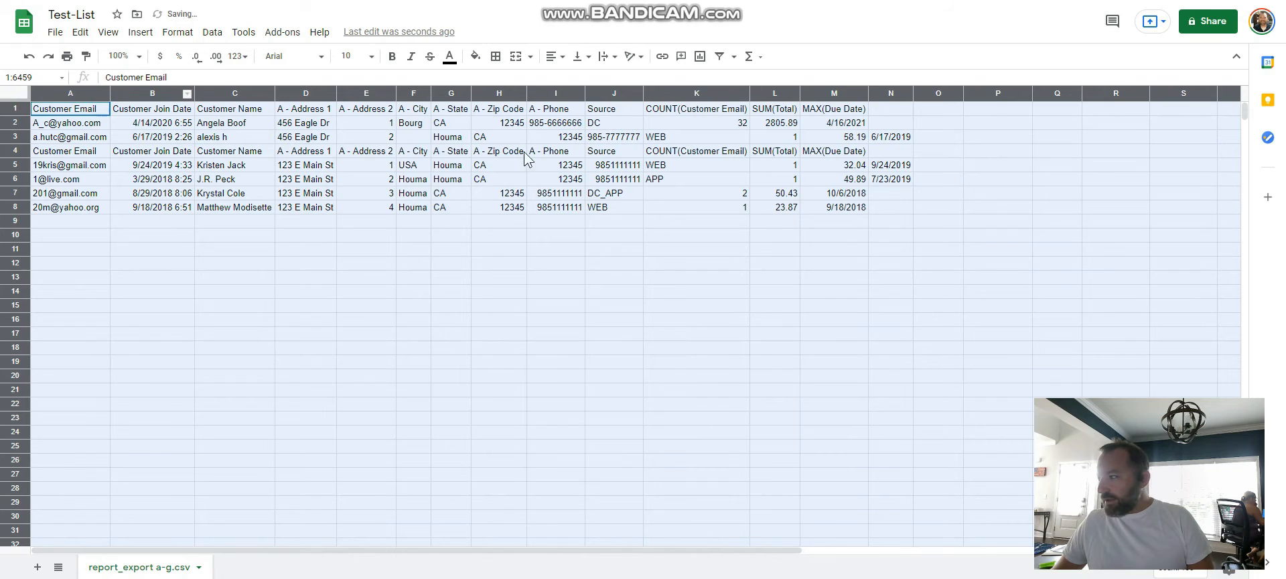
{"action": "left_click", "coordinate": [627, 181]}
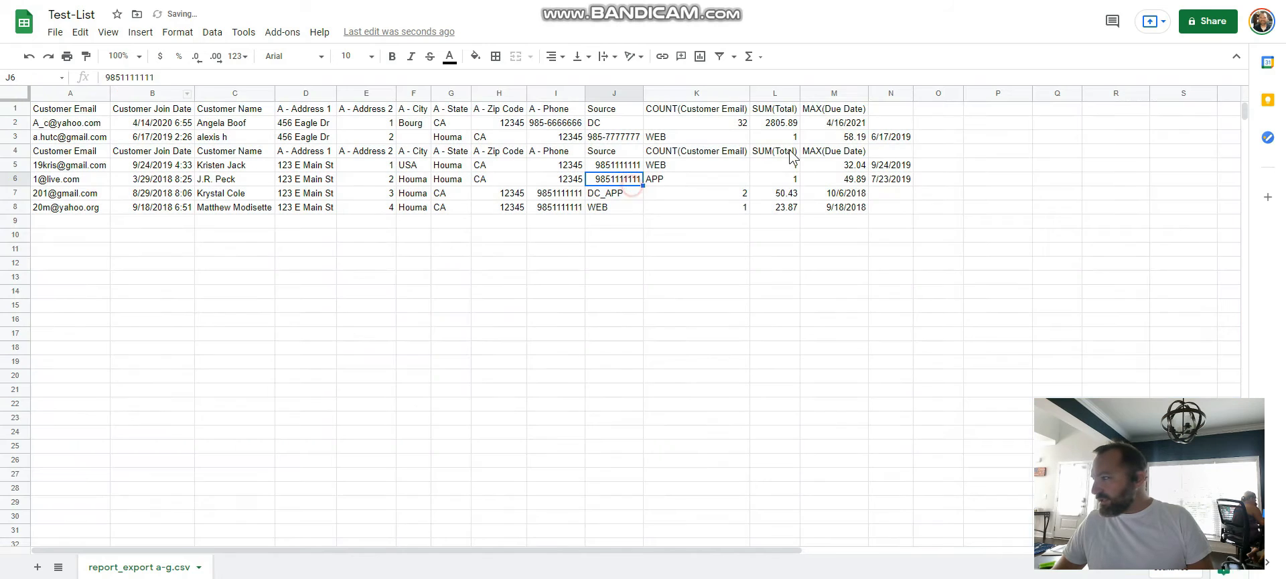
{"action": "left_click", "coordinate": [883, 109]}
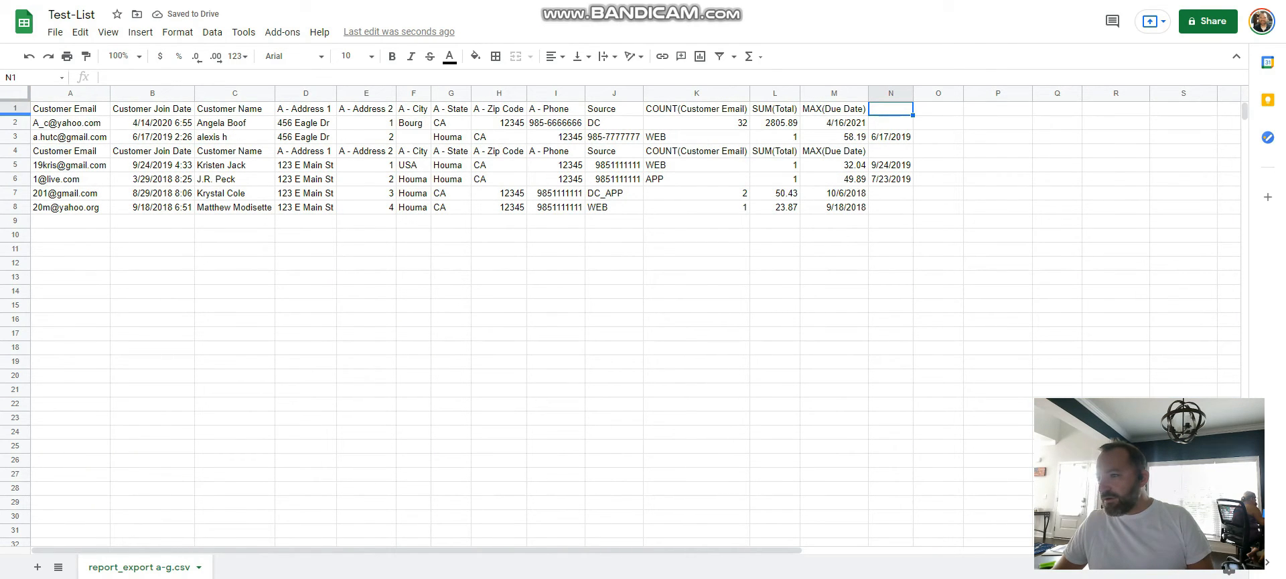
Step: Sort the whole sheet by Column N, A → Z, treating the first row as a header row
{"action": "left_click", "coordinate": [12, 94]}
{"action": "left_click", "coordinate": [212, 32]}
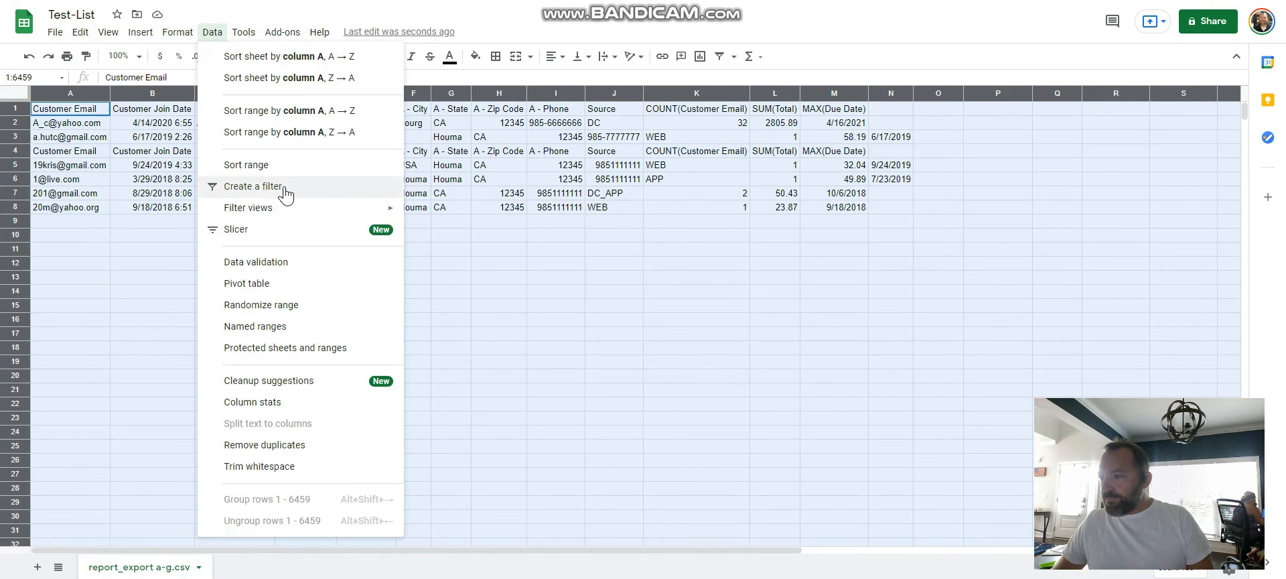
{"action": "left_click", "coordinate": [269, 164]}
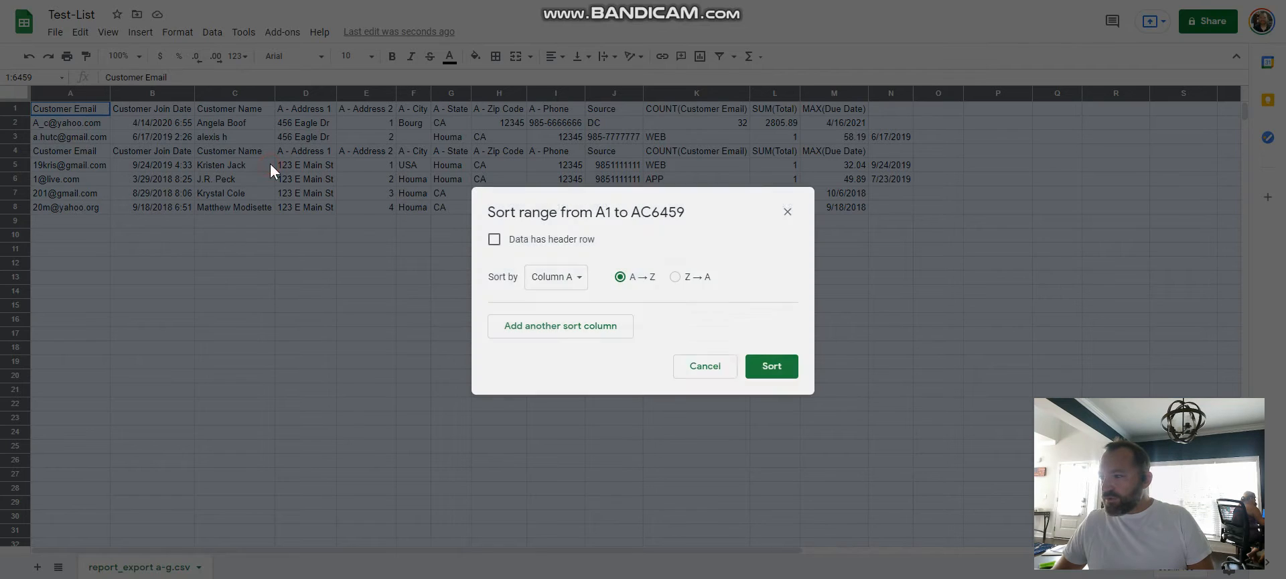
{"action": "left_click", "coordinate": [495, 239]}
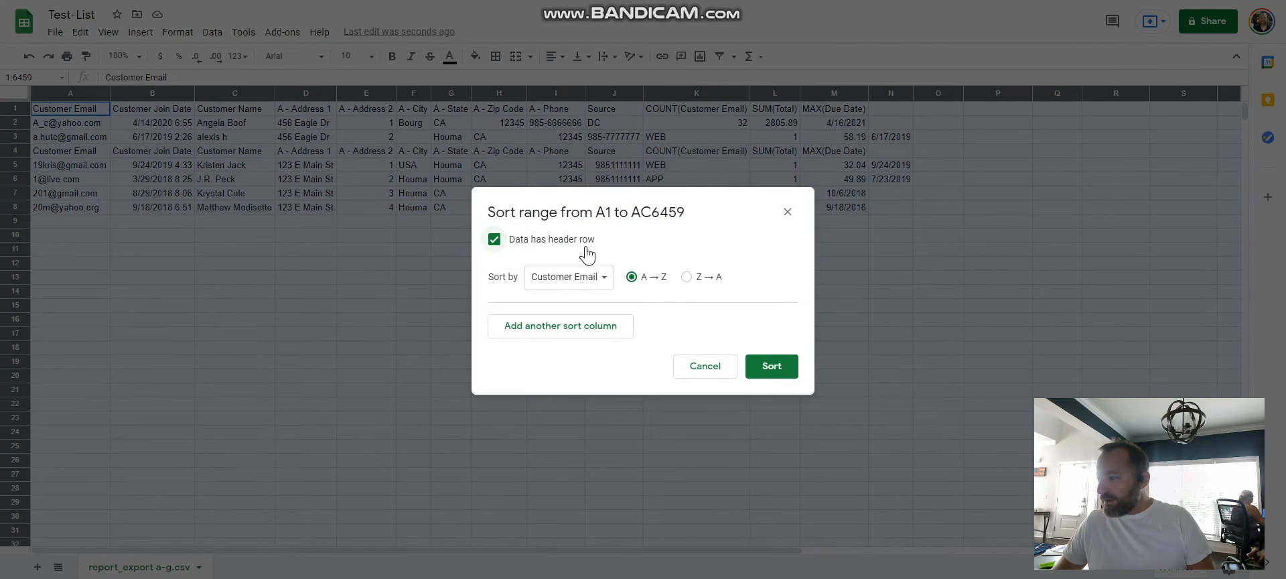
{"action": "left_click", "coordinate": [577, 277]}
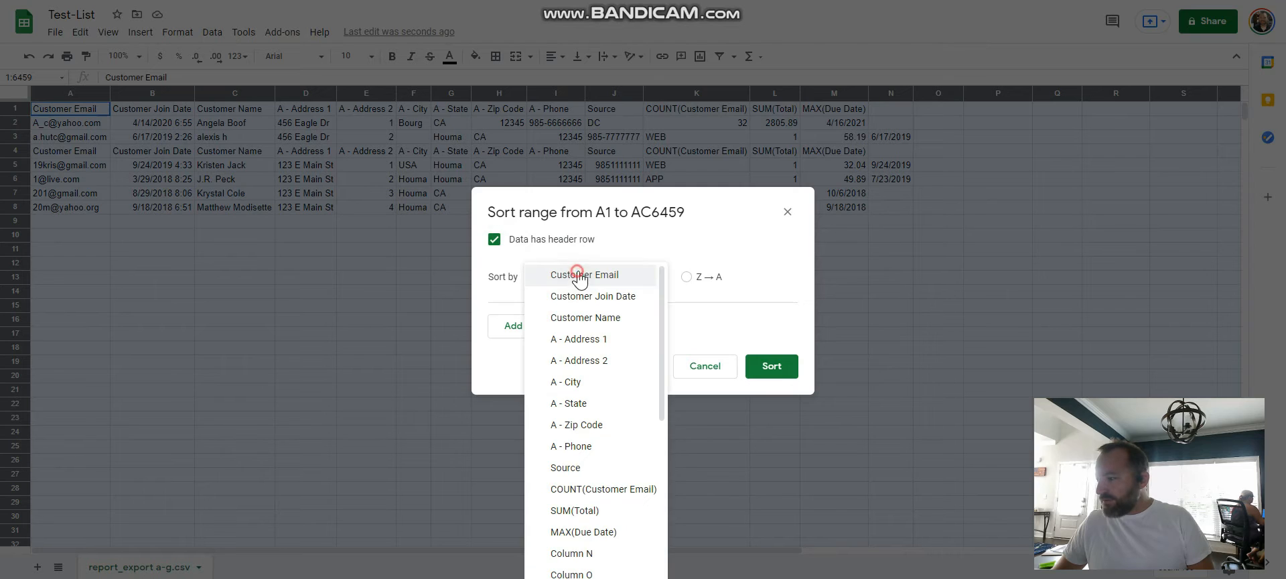
{"action": "left_click", "coordinate": [576, 554]}
{"action": "left_click", "coordinate": [762, 369]}
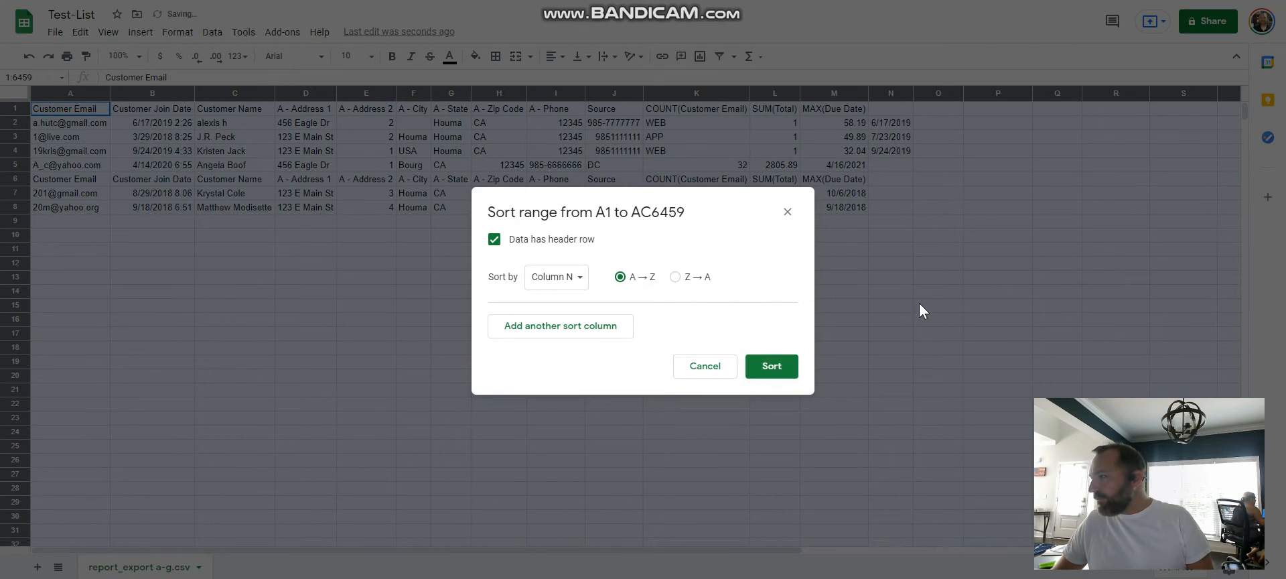
{"action": "left_click", "coordinate": [971, 291]}
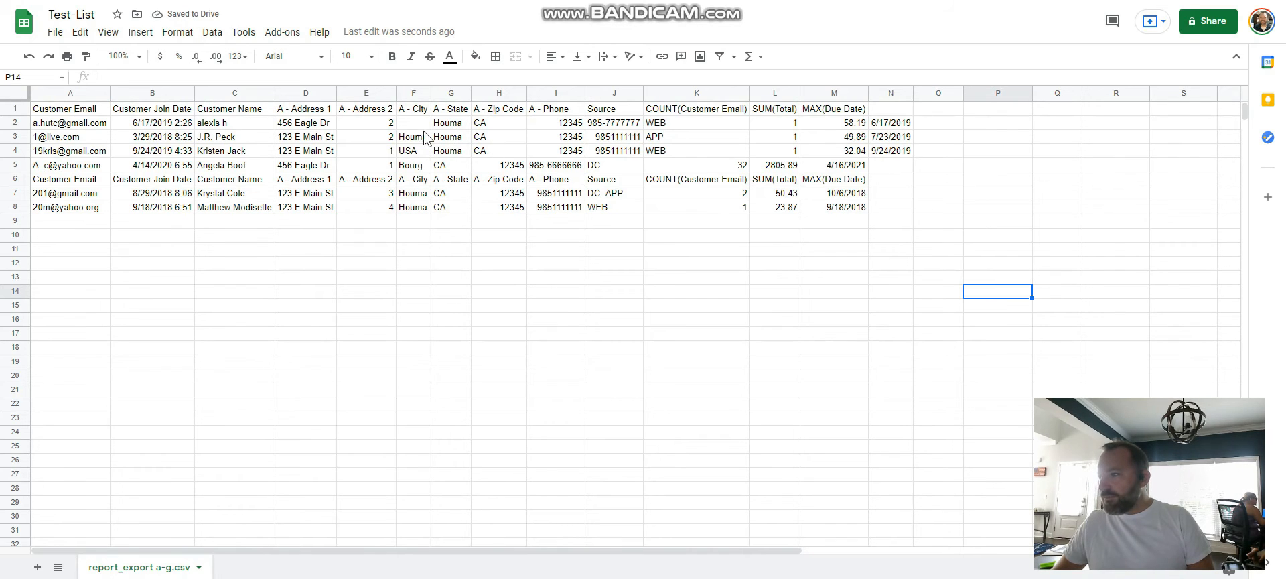
Step: Delete cells F2:F4 and shift the remaining cells left to realign the misplaced customer rows
{"action": "left_click_drag", "start_coordinate": [411, 122], "coordinate": [420, 155]}
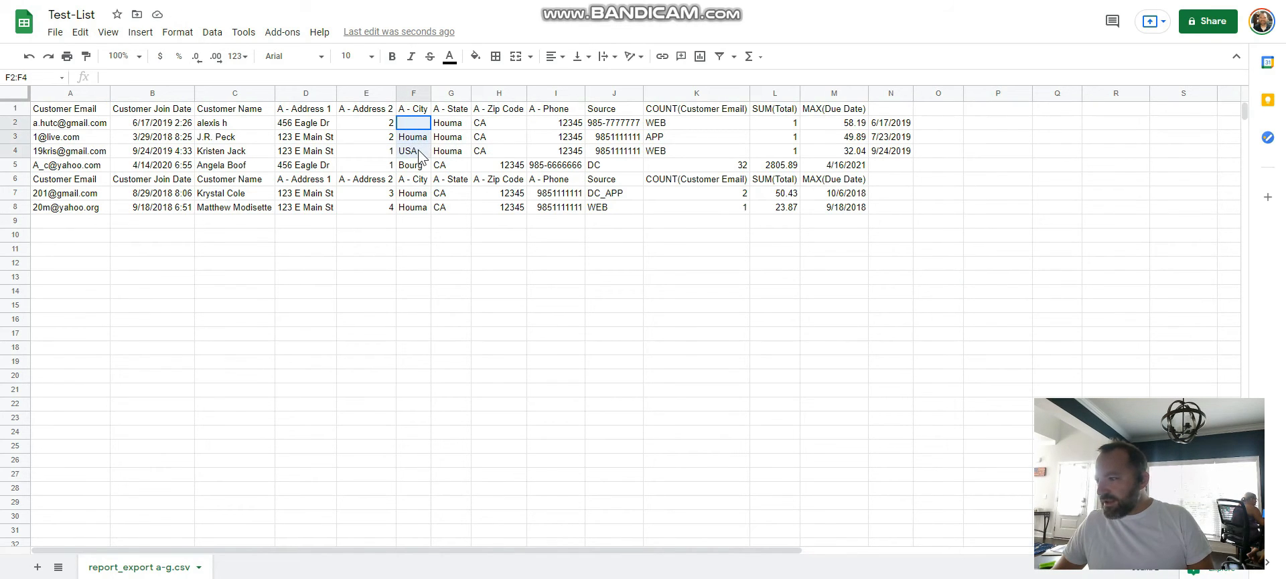
{"action": "right_click", "coordinate": [416, 144]}
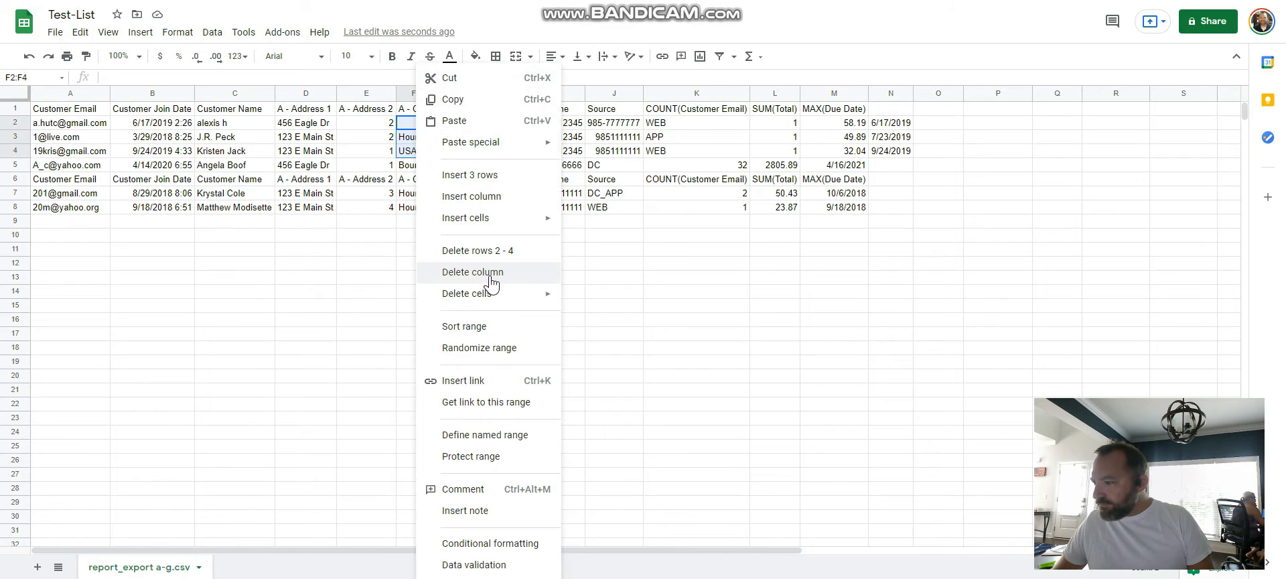
{"action": "mouse_move", "coordinate": [503, 298]}
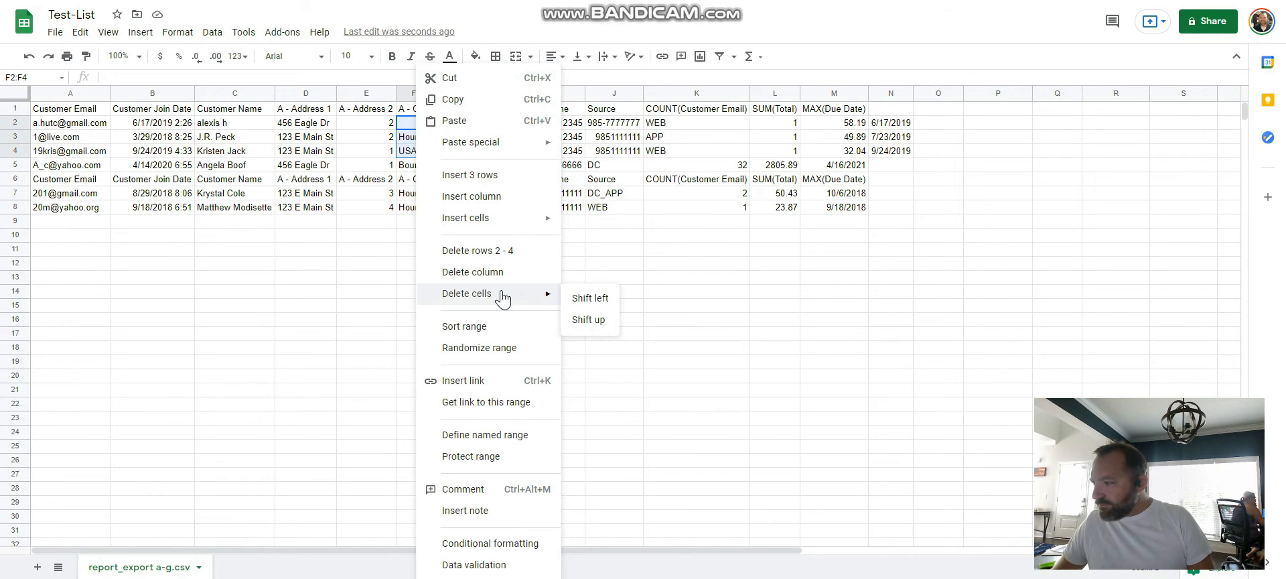
{"action": "left_click", "coordinate": [585, 297]}
{"action": "left_click", "coordinate": [570, 287]}
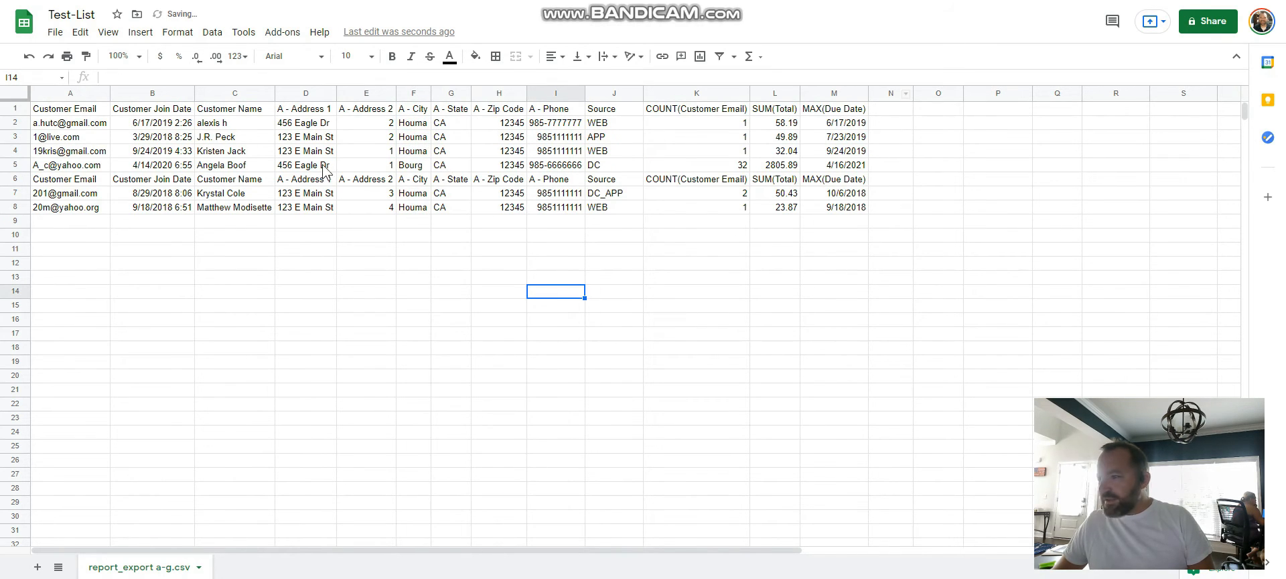
Step: Sort the whole sheet by Customer Join Date, A → Z, treating the first row as a header row
{"action": "left_click", "coordinate": [16, 93]}
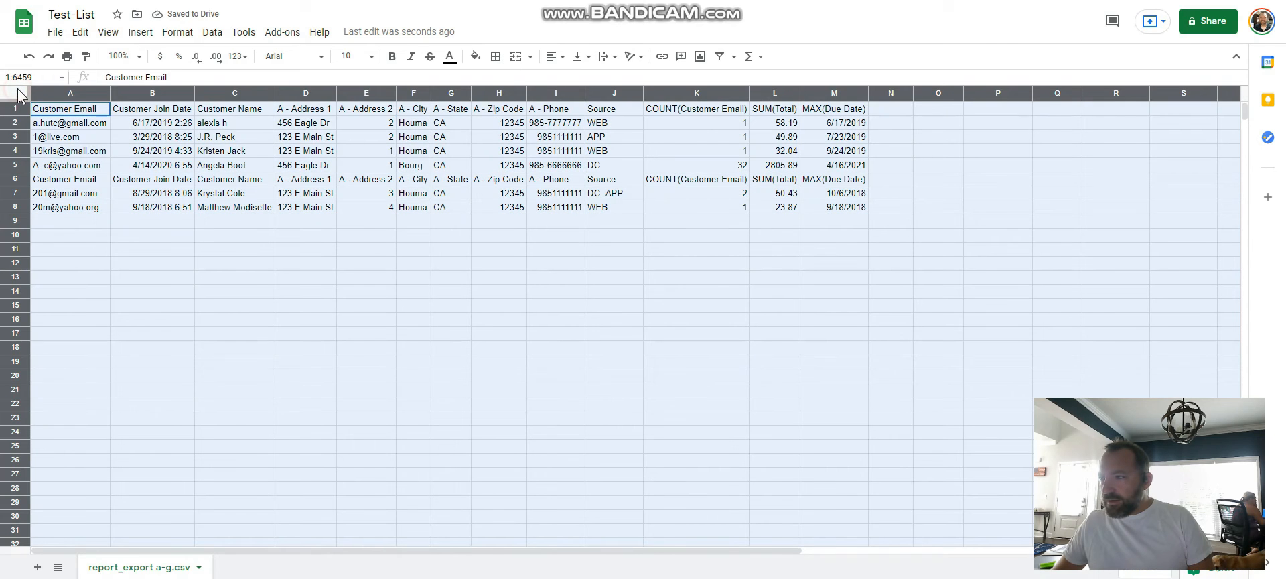
{"action": "left_click", "coordinate": [213, 32]}
{"action": "left_click", "coordinate": [270, 165]}
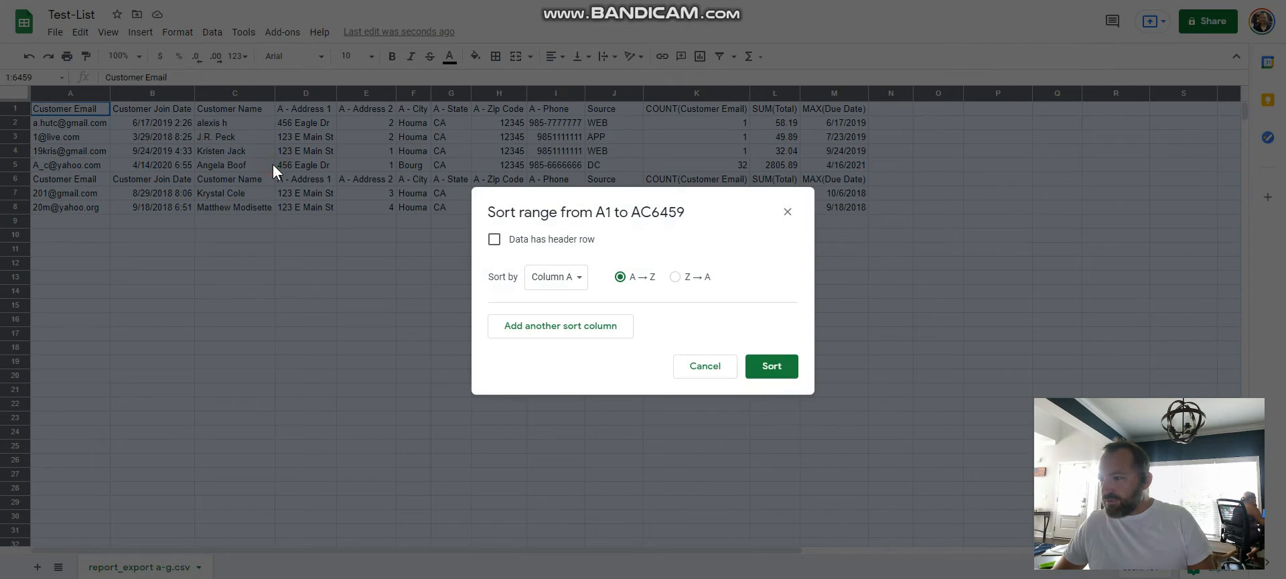
{"action": "left_click", "coordinate": [568, 242]}
{"action": "left_click", "coordinate": [550, 276]}
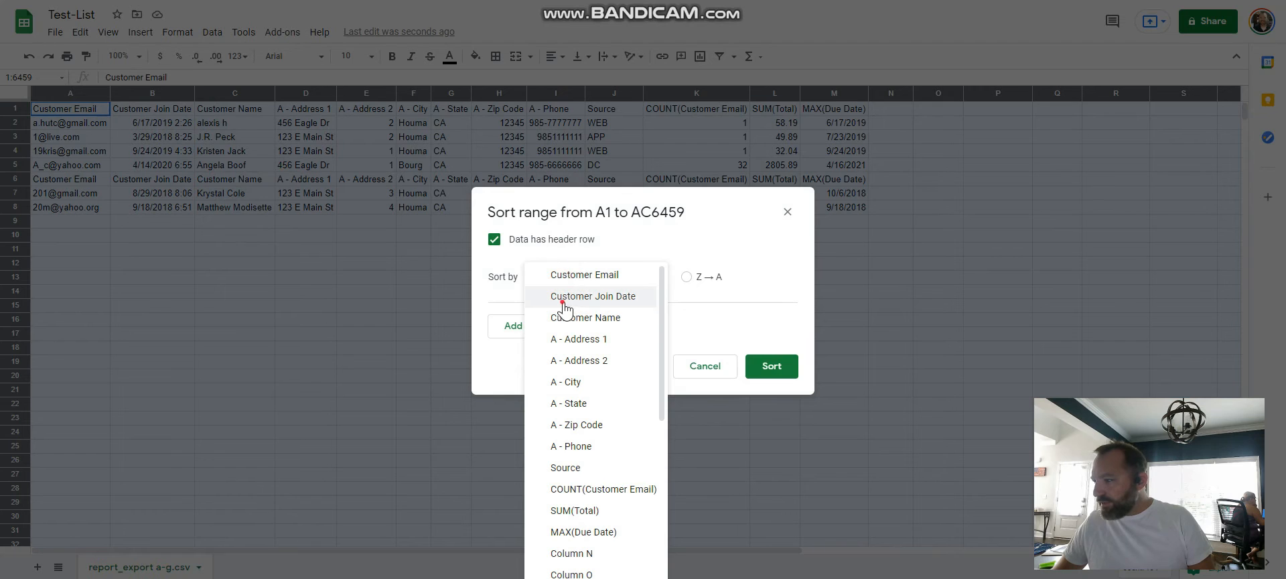
{"action": "left_click", "coordinate": [566, 296]}
{"action": "left_click", "coordinate": [770, 366]}
{"action": "left_click", "coordinate": [258, 282]}
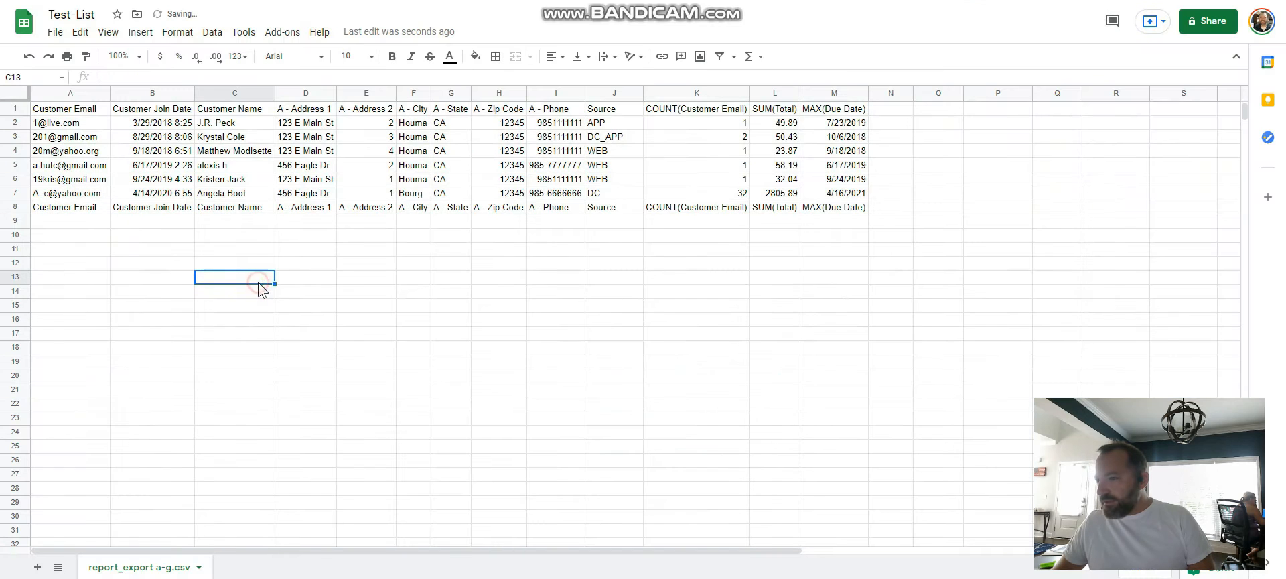
Step: Clear the contents of rows 8 to 10 to remove the duplicate header row
{"action": "left_click_drag", "start_coordinate": [14, 207], "coordinate": [49, 243]}
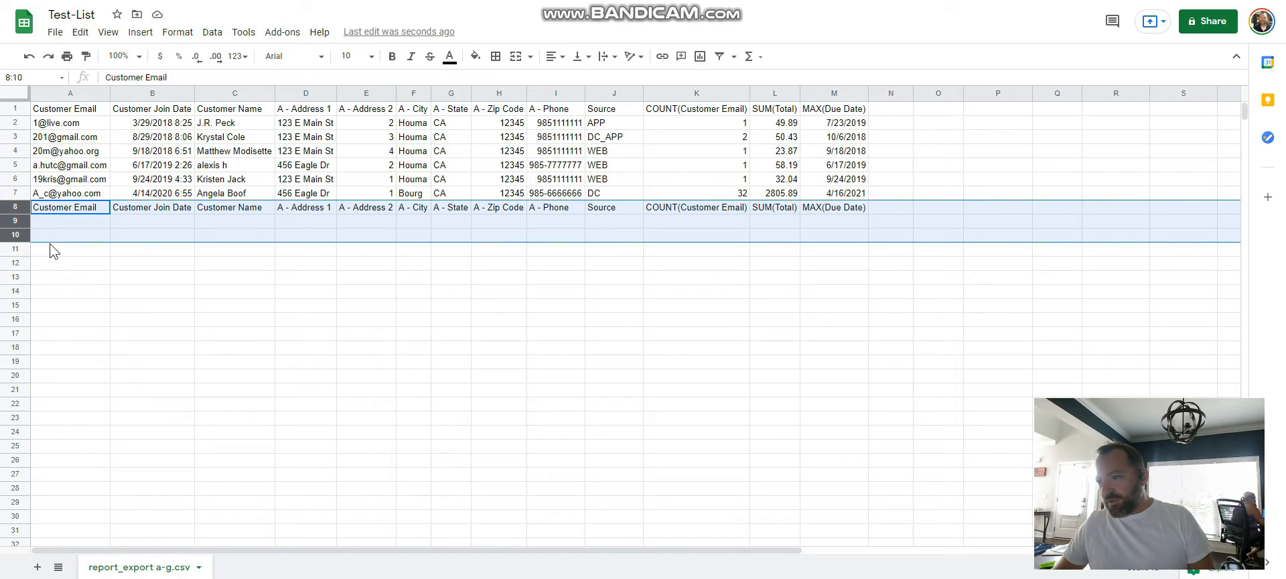
{"action": "key", "text": "Delete"}
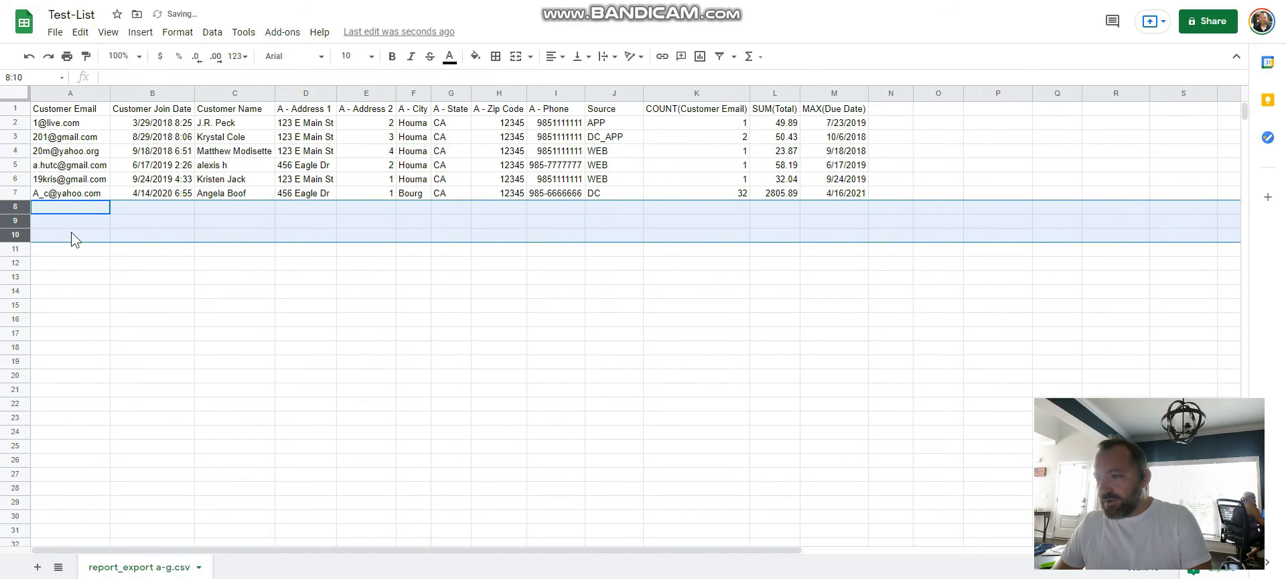
{"action": "left_click", "coordinate": [201, 305]}
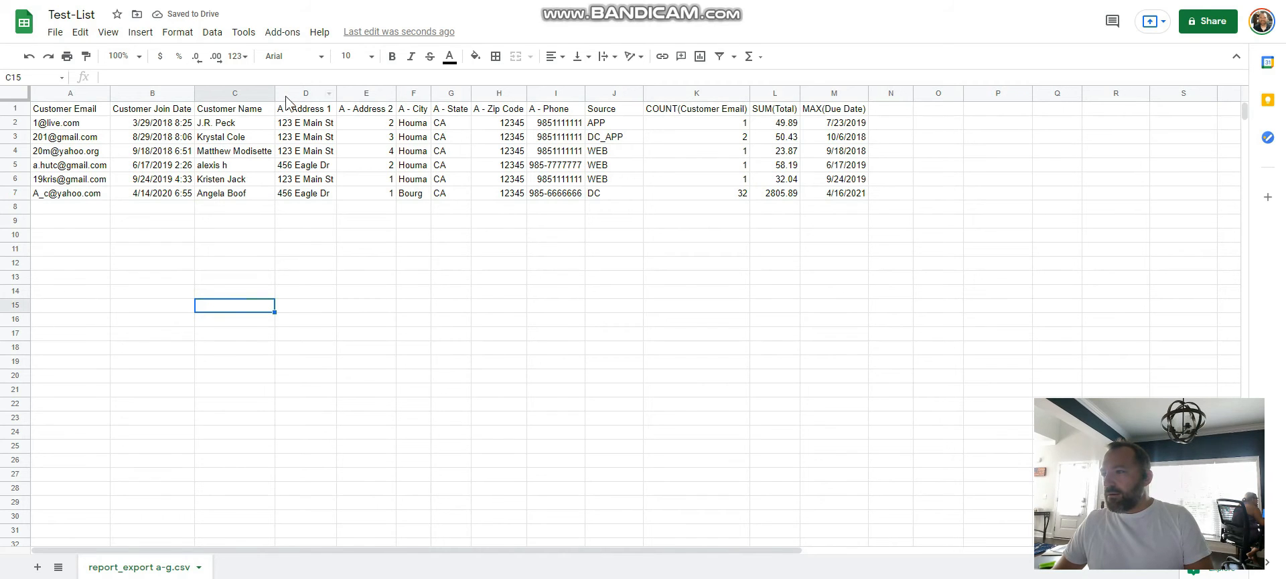
Step: Insert seven blank columns before the A - Address 1 column, between it and Customer Name
{"action": "left_click_drag", "start_coordinate": [293, 94], "coordinate": [613, 94]}
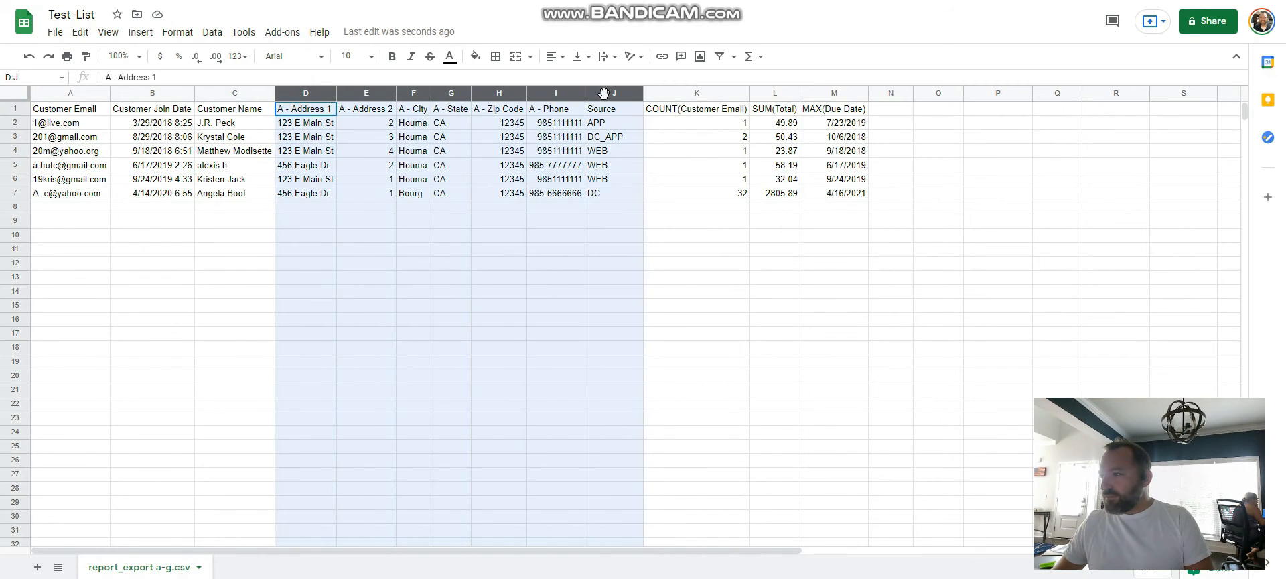
{"action": "right_click", "coordinate": [464, 204]}
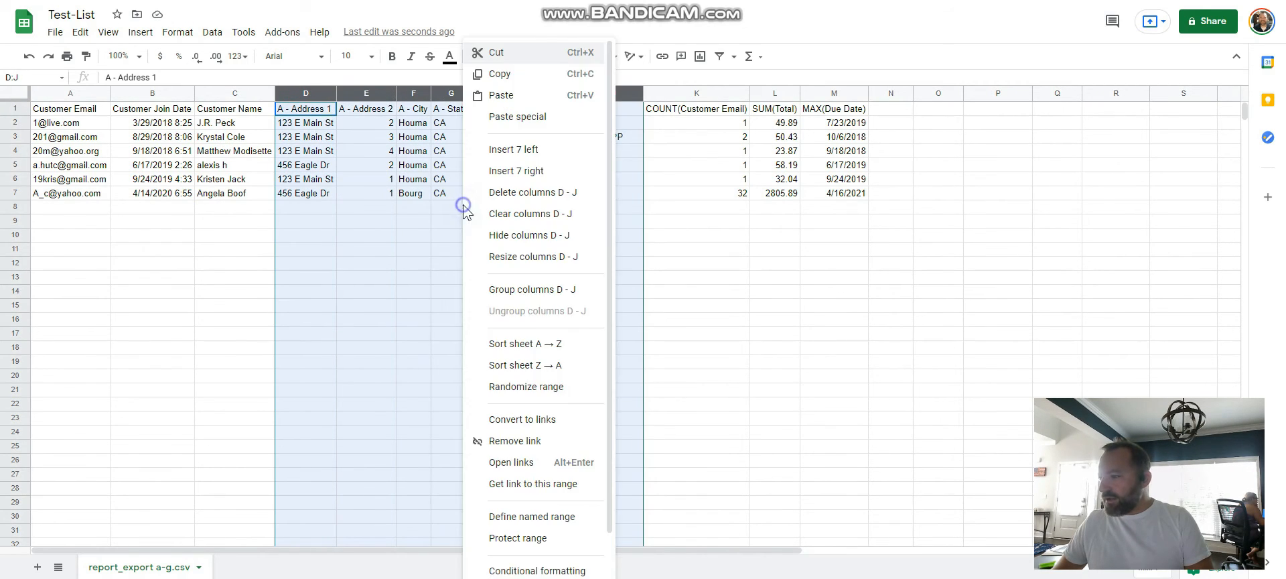
{"action": "left_click", "coordinate": [540, 154]}
{"action": "left_click", "coordinate": [385, 181]}
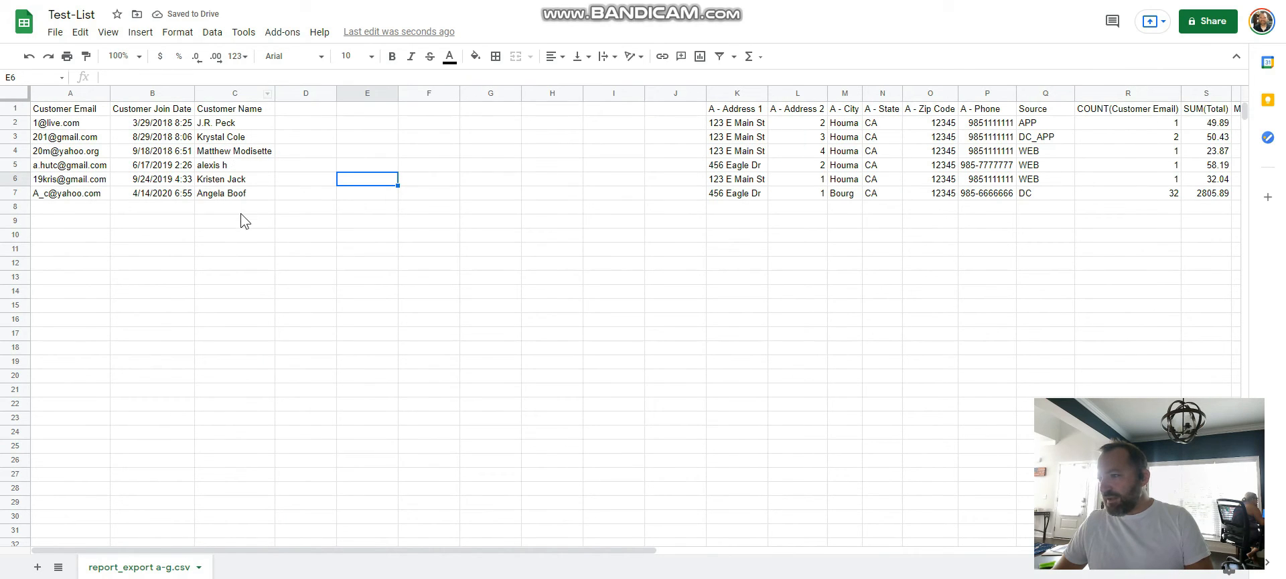
Step: Trim the whitespace in the Customer Name column
{"action": "left_click", "coordinate": [244, 91]}
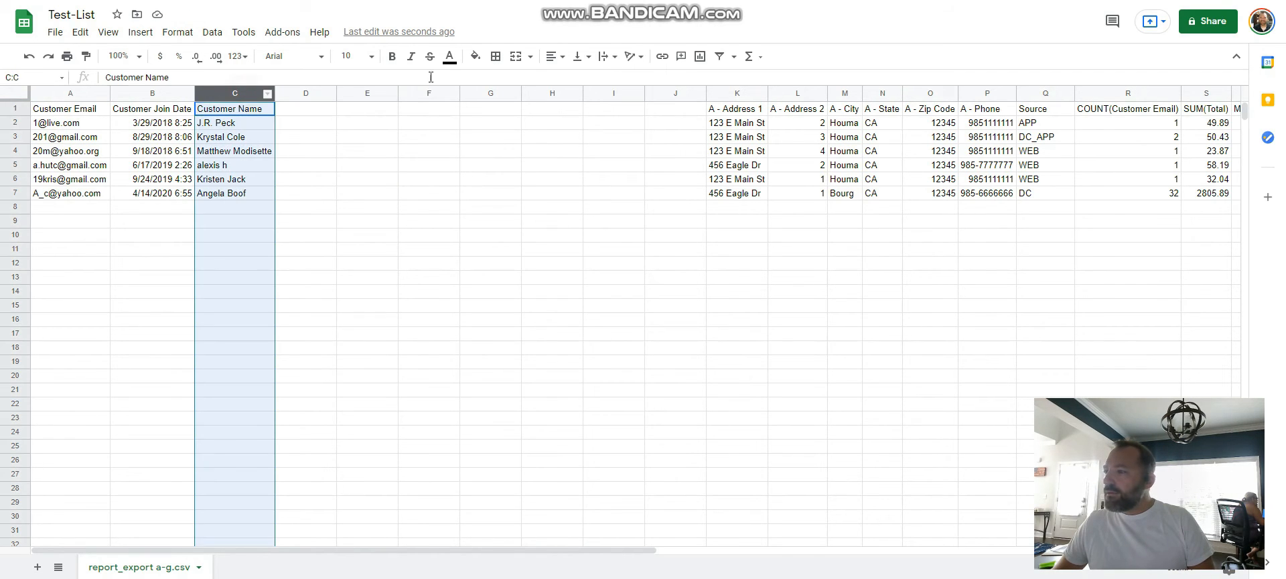
{"action": "left_click", "coordinate": [190, 35]}
{"action": "mouse_move", "coordinate": [212, 33]}
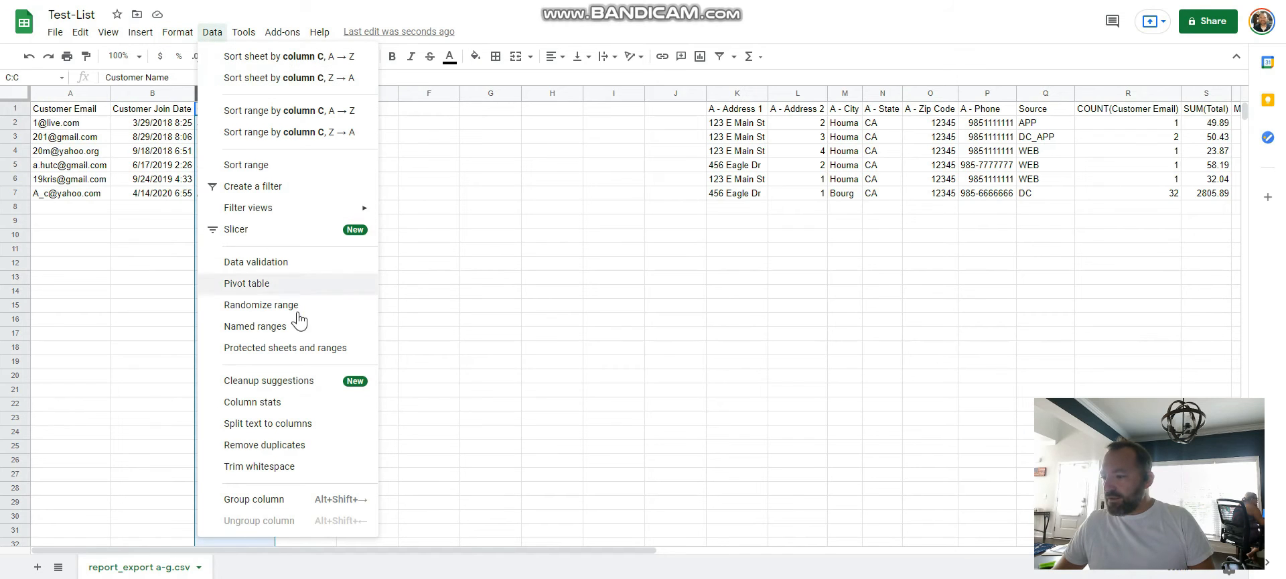
{"action": "left_click", "coordinate": [284, 468]}
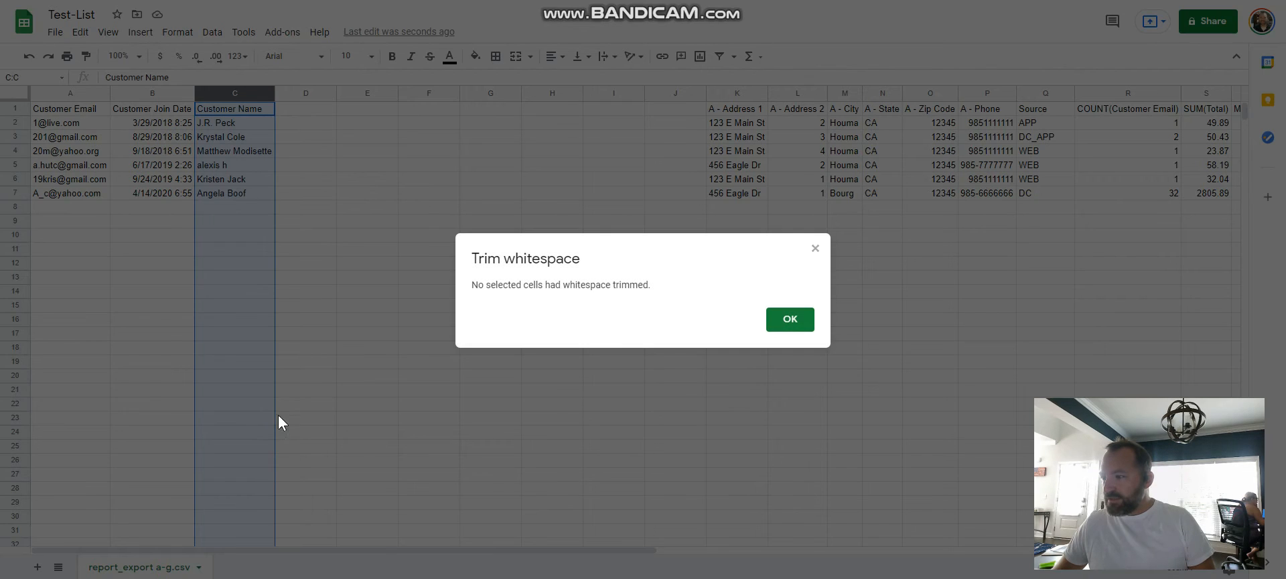
{"action": "left_click", "coordinate": [777, 321]}
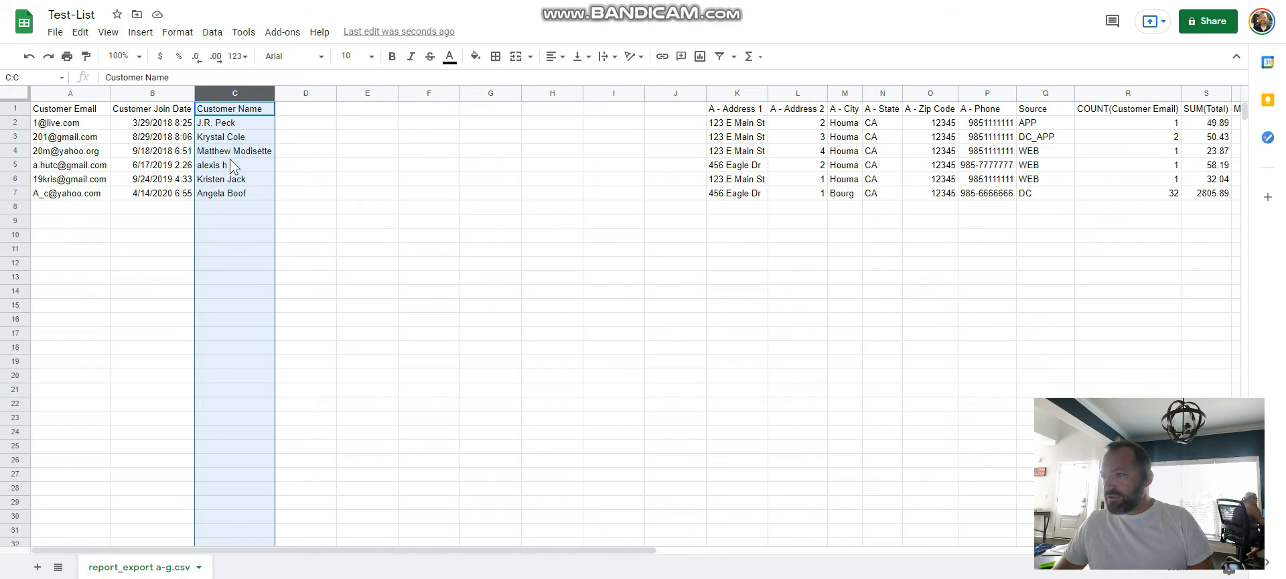
Step: Split the Customer Name column into separate columns using Space as the separator
{"action": "left_click", "coordinate": [211, 35]}
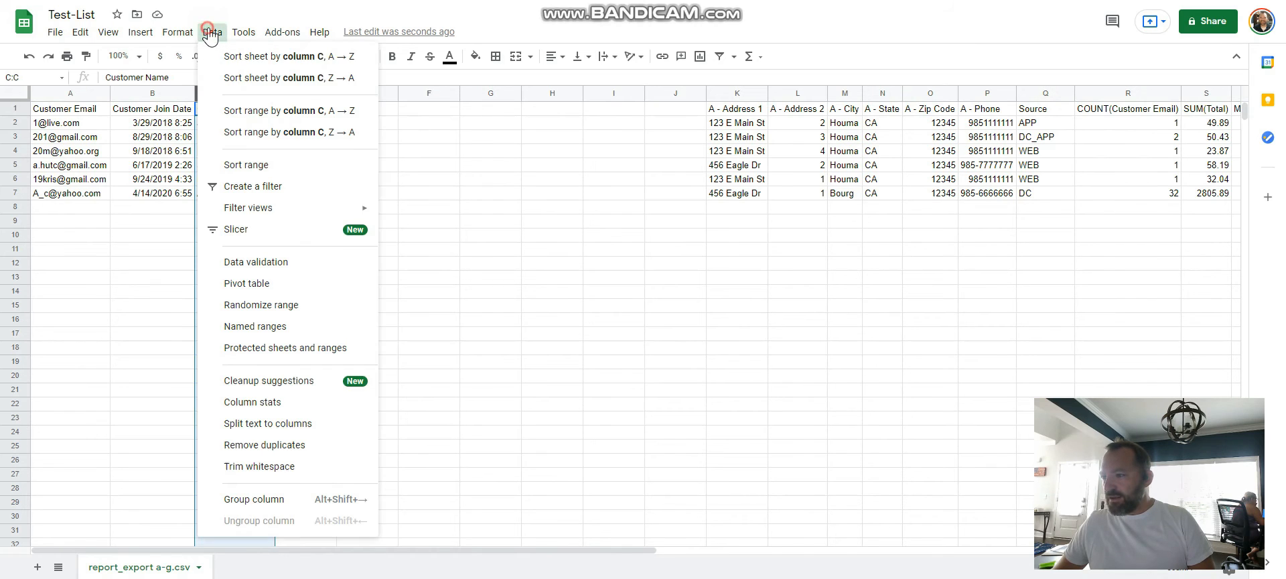
{"action": "left_click", "coordinate": [294, 423]}
{"action": "left_click", "coordinate": [364, 524]}
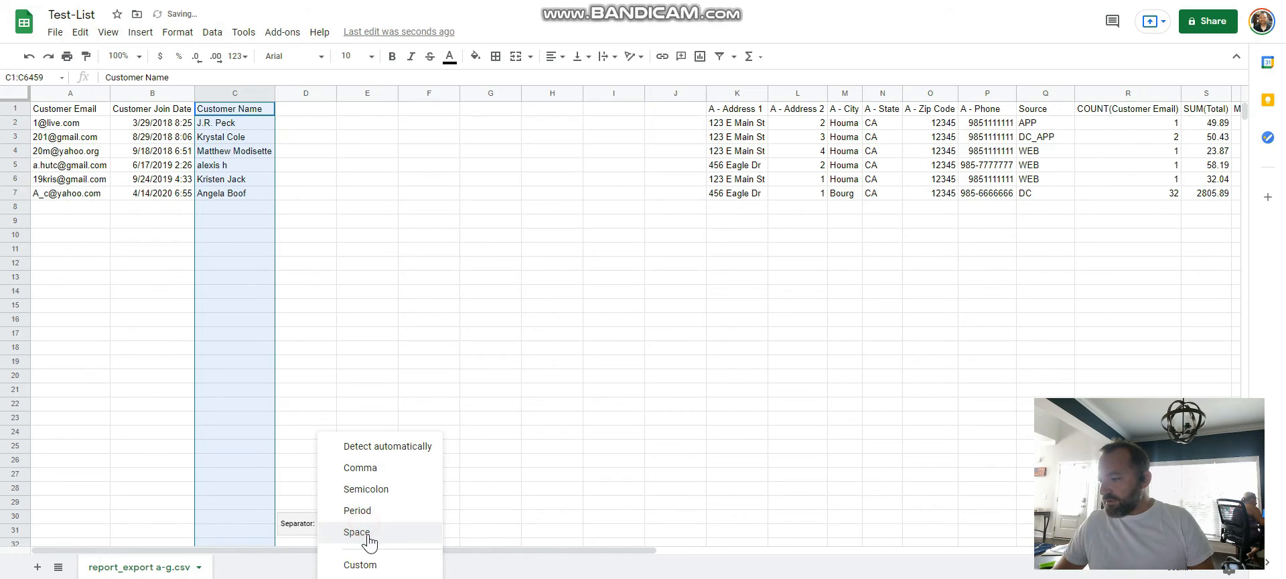
{"action": "left_click", "coordinate": [365, 532]}
{"action": "left_click", "coordinate": [407, 322]}
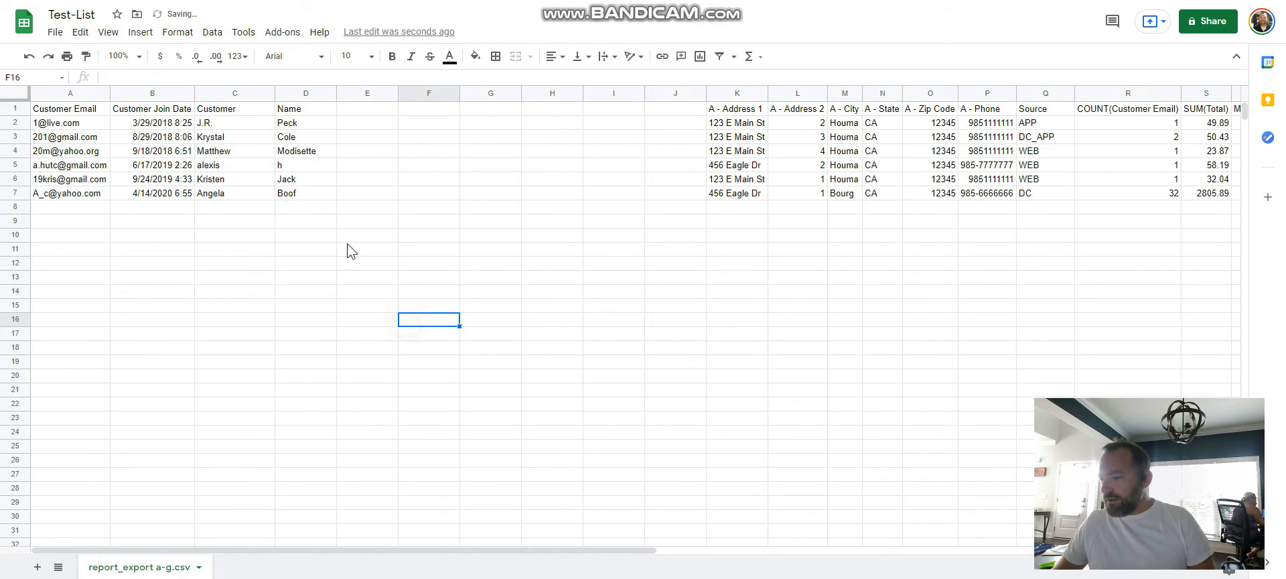
Step: Rename the headers of the two split name columns, C1 and D1, as First and Last
{"action": "left_click", "coordinate": [233, 110]}
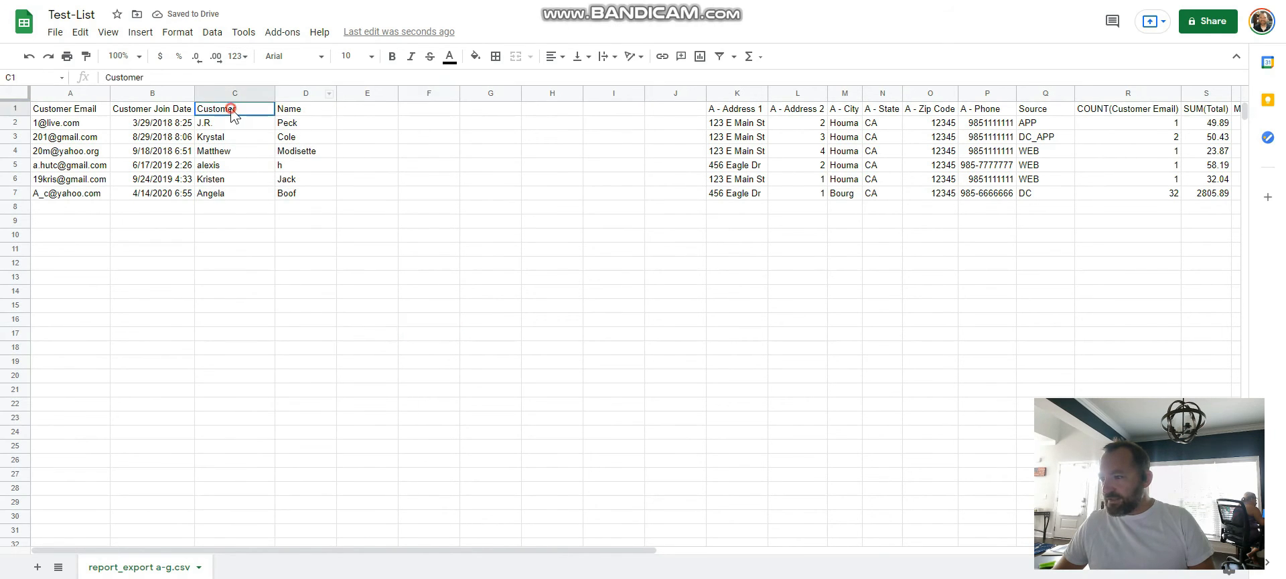
{"action": "type", "text": "First"}
{"action": "key", "text": "Tab"}
{"action": "type", "text": "Name"}
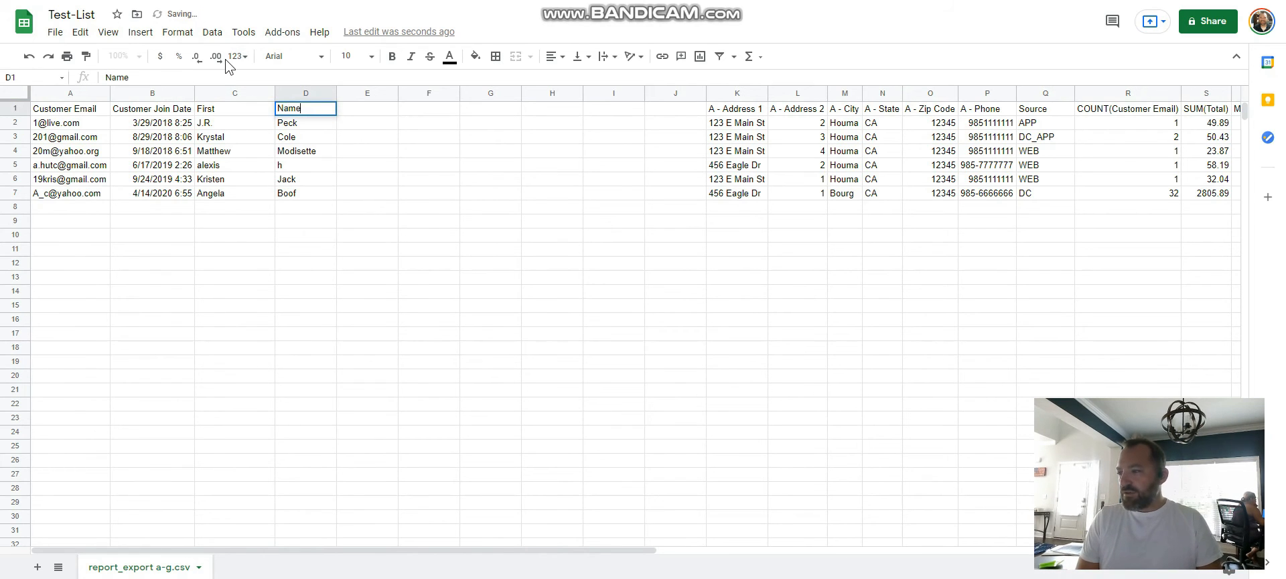
{"action": "key", "text": "Tab"}
{"action": "key", "text": "Left"}
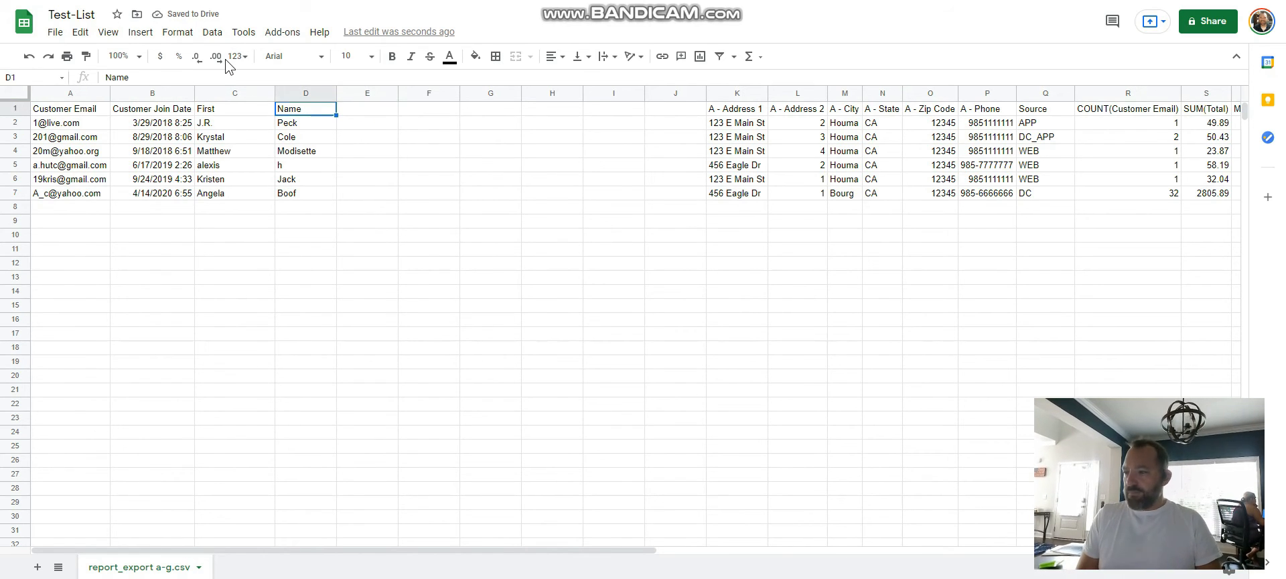
{"action": "type", "text": "Last"}
{"action": "key", "text": "Tab"}
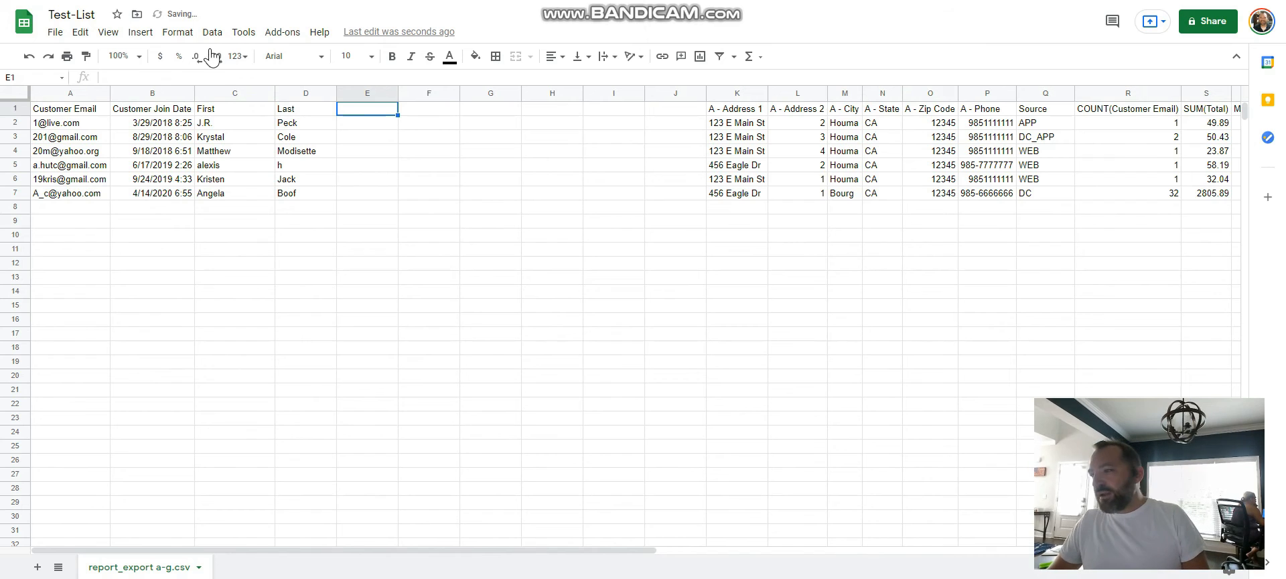
Step: Enter the suffix ll in cell E2, beside the first customer's last name
{"action": "left_click", "coordinate": [352, 127]}
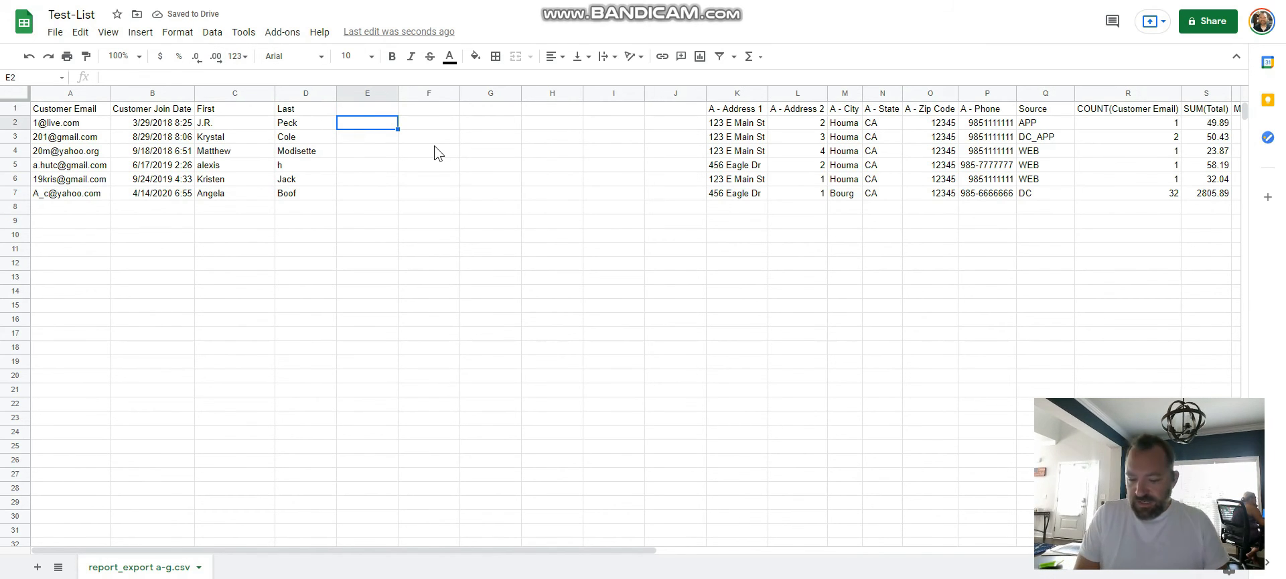
{"action": "type", "text": "ll"}
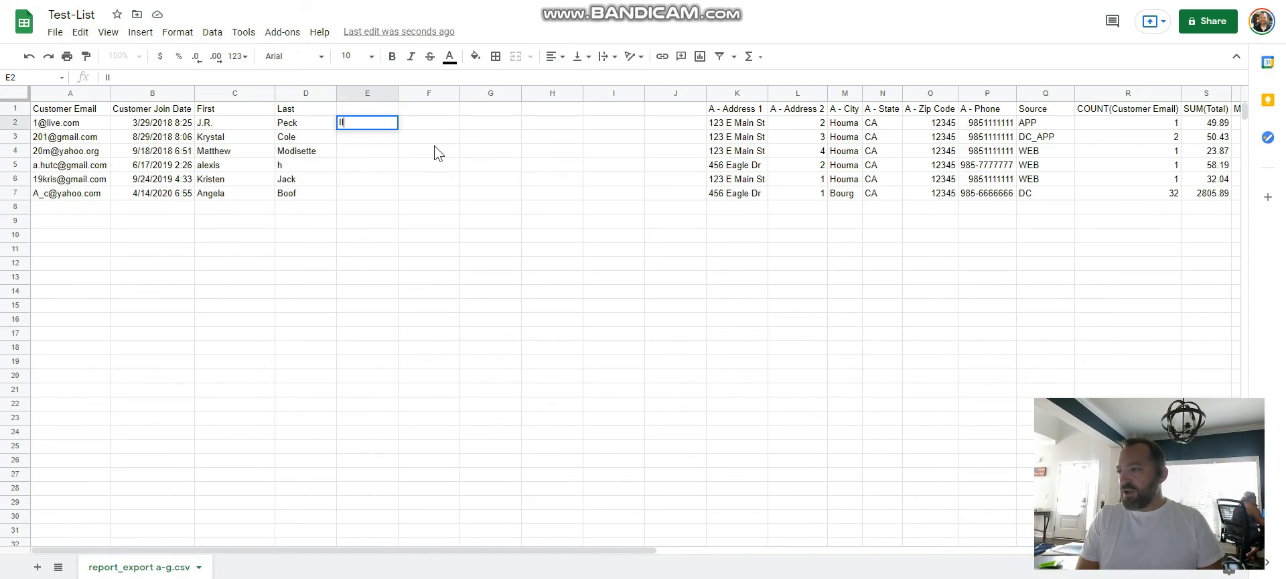
{"action": "key", "text": "Tab"}
{"action": "key", "text": "Return"}
Step: Spread a joint customer name across row 3: and in D3, a second first name in E3, and the last name in F3
{"action": "key", "text": "Left"}
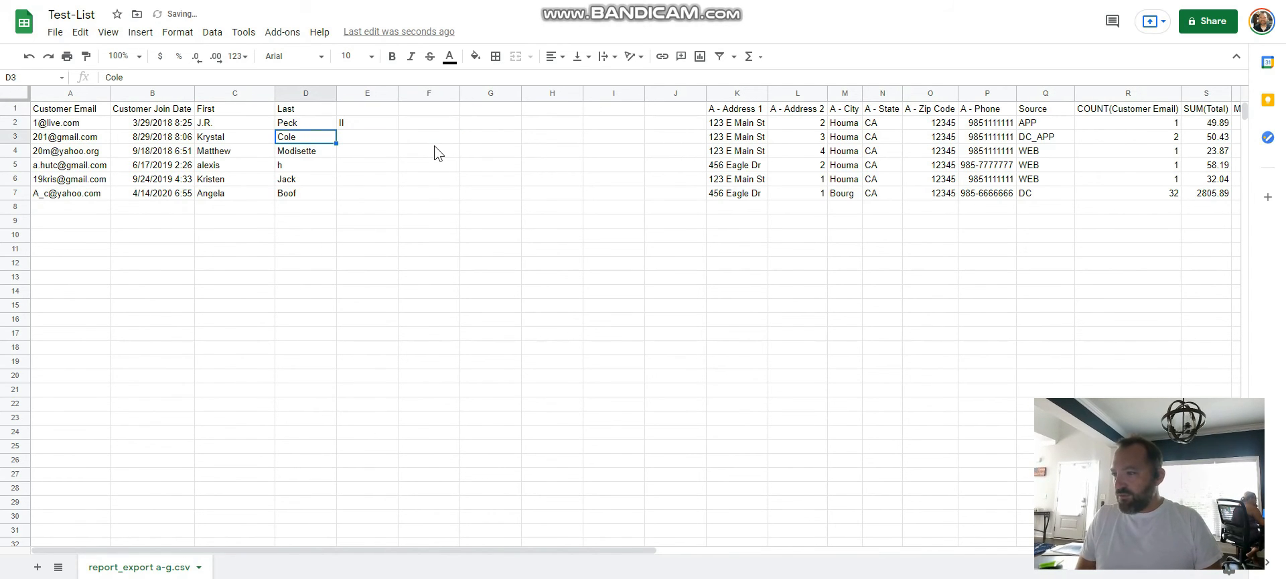
{"action": "type", "text": "and"}
{"action": "key", "text": "Tab"}
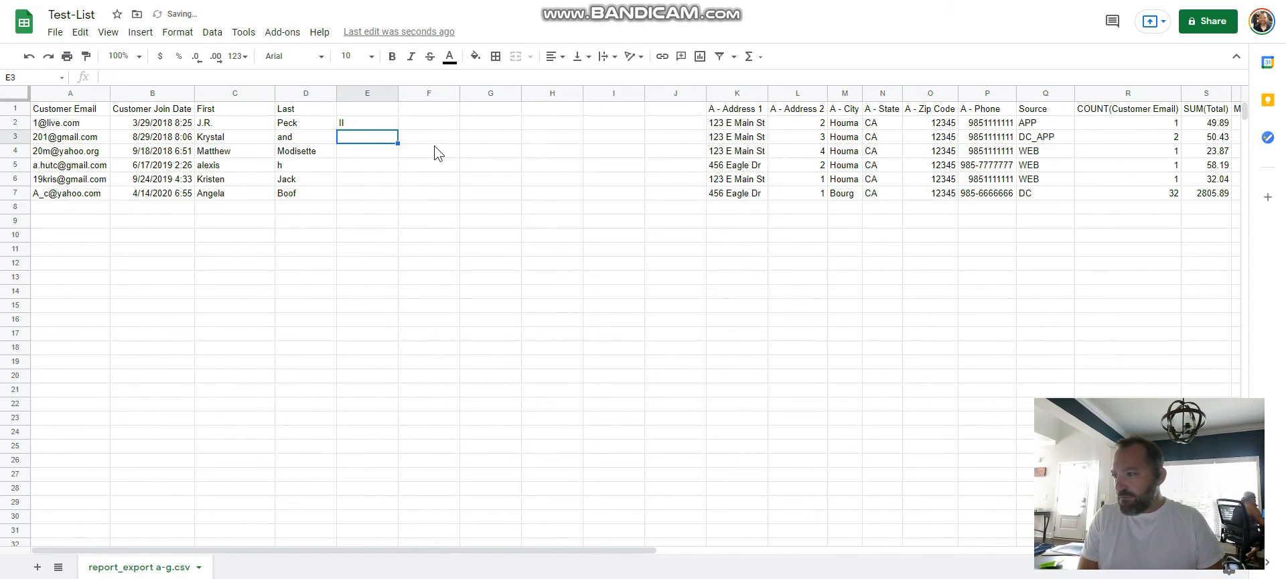
{"action": "type", "text": "Mike"}
{"action": "key", "text": "Tab"}
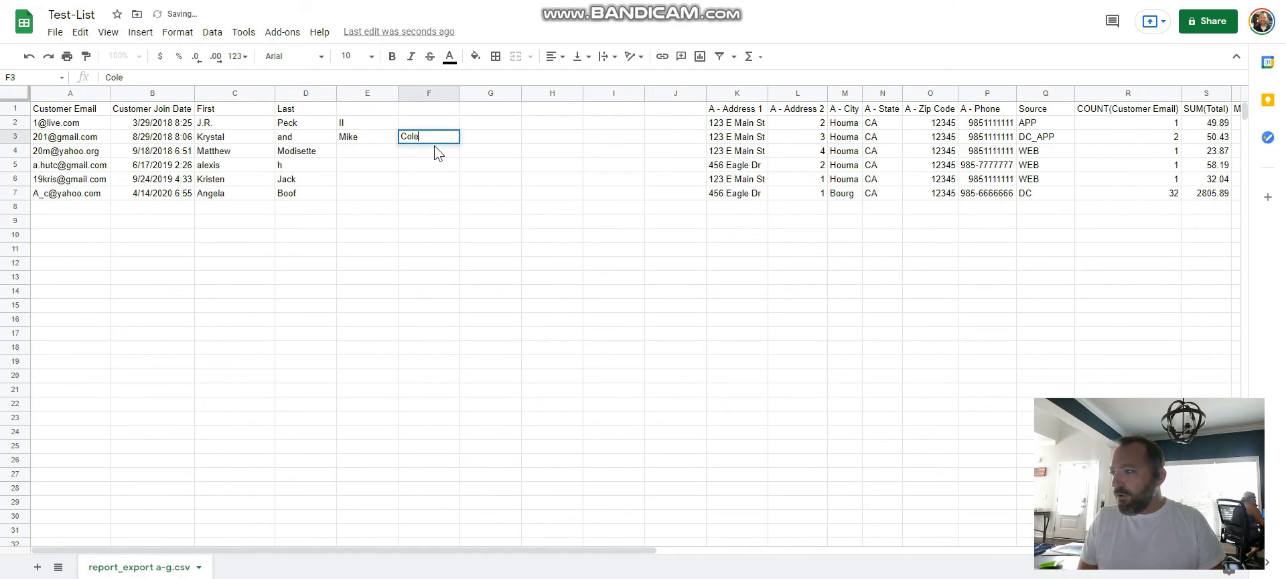
{"action": "key", "text": "Left"}
{"action": "key", "text": "Left"}
{"action": "key", "text": "Right"}
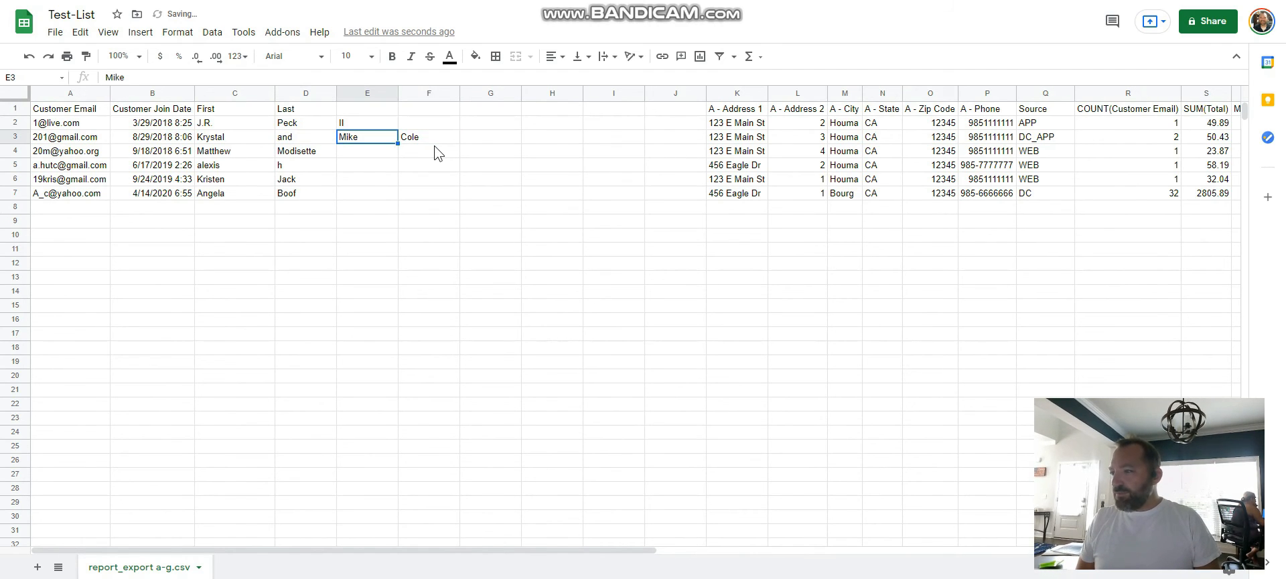
{"action": "key", "text": "Left"}
{"action": "key", "text": "Left"}
{"action": "key", "text": "Right"}
{"action": "key", "text": "Right"}
{"action": "key", "text": "Right"}
{"action": "key", "text": "Left"}
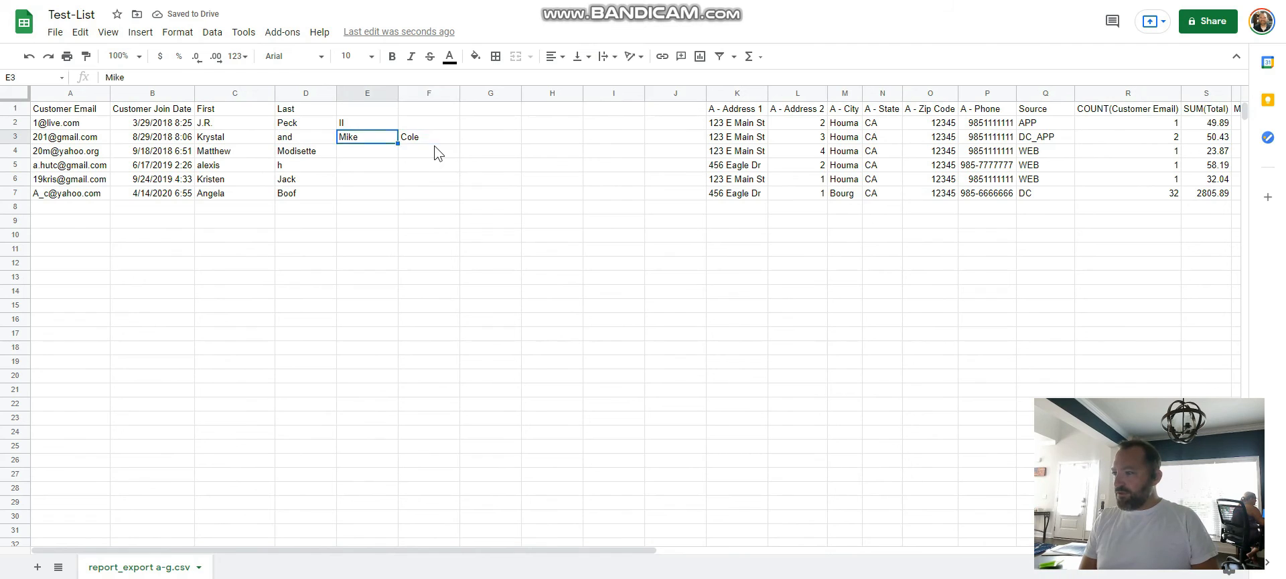
{"action": "key", "text": "Right"}
{"action": "key", "text": "Right"}
{"action": "key", "text": "Right"}
{"action": "key", "text": "Right"}
{"action": "key", "text": "Left"}
{"action": "key", "text": "Left"}
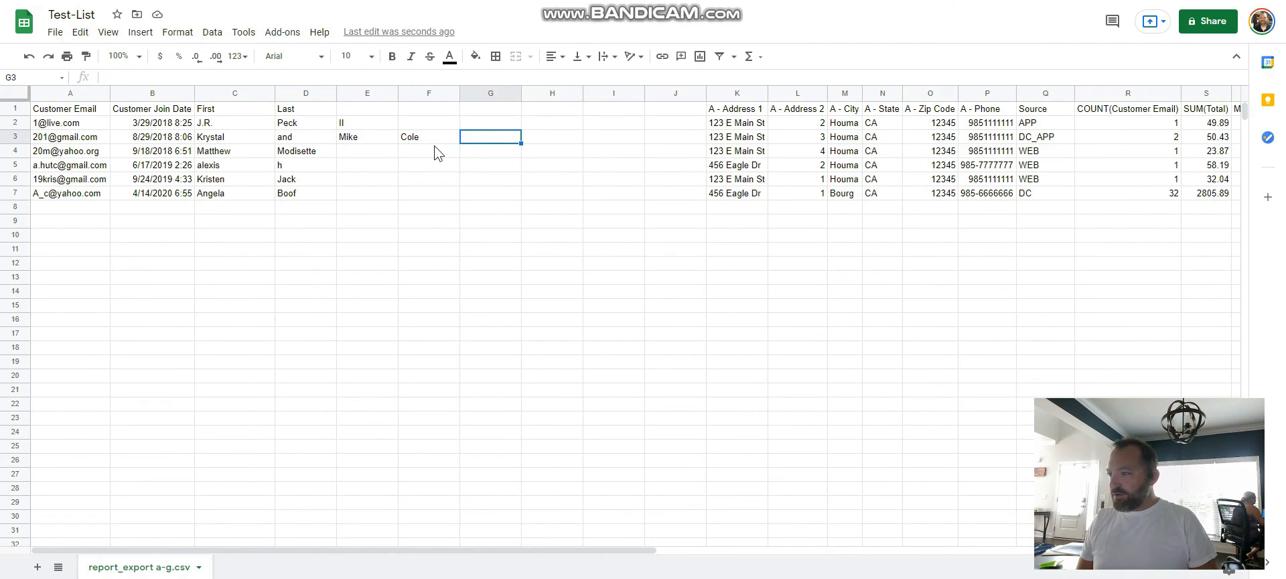
{"action": "key", "text": "Left"}
{"action": "key", "text": "Left"}
{"action": "key", "text": "Left"}
{"action": "key", "text": "Left"}
{"action": "key", "text": "Return"}
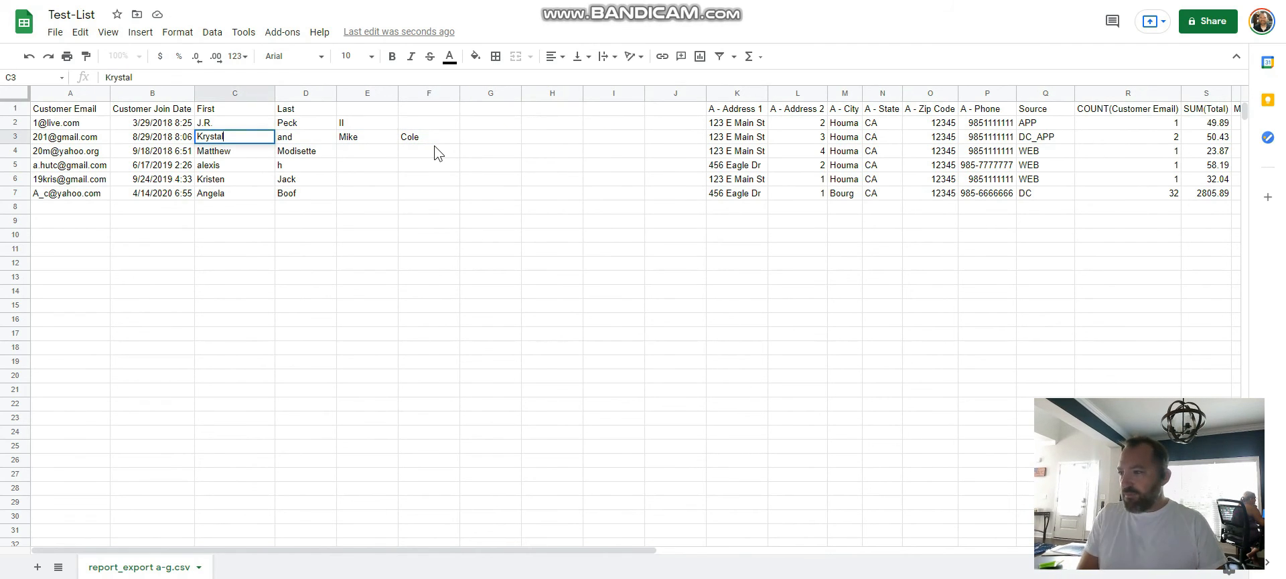
{"action": "key", "text": "Escape"}
{"action": "key", "text": "Right"}
{"action": "key", "text": "Right"}
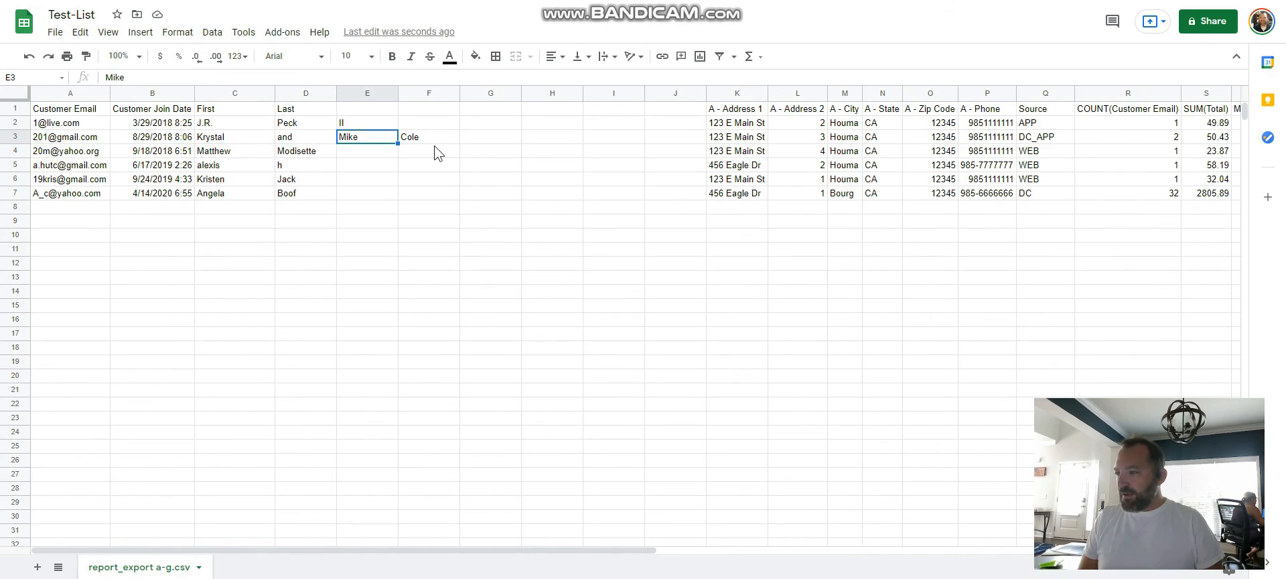
{"action": "key", "text": "Left"}
{"action": "key", "text": "Right"}
{"action": "key", "text": "Left"}
{"action": "key", "text": "Left"}
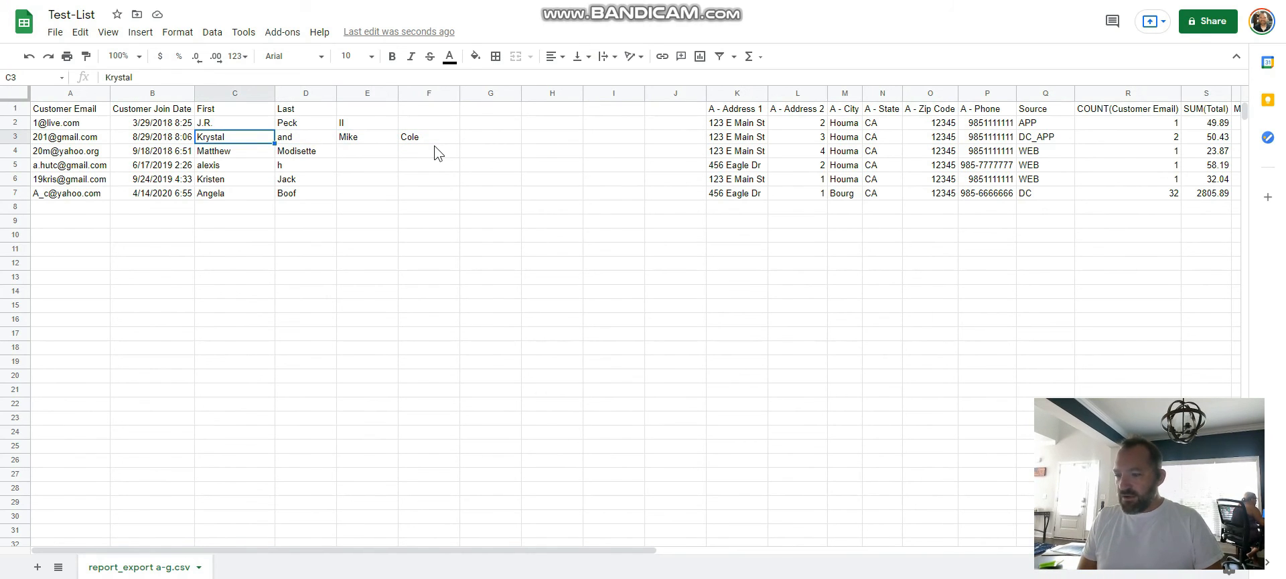
{"action": "key", "text": "Return"}
{"action": "type", "text": "and Mike"}
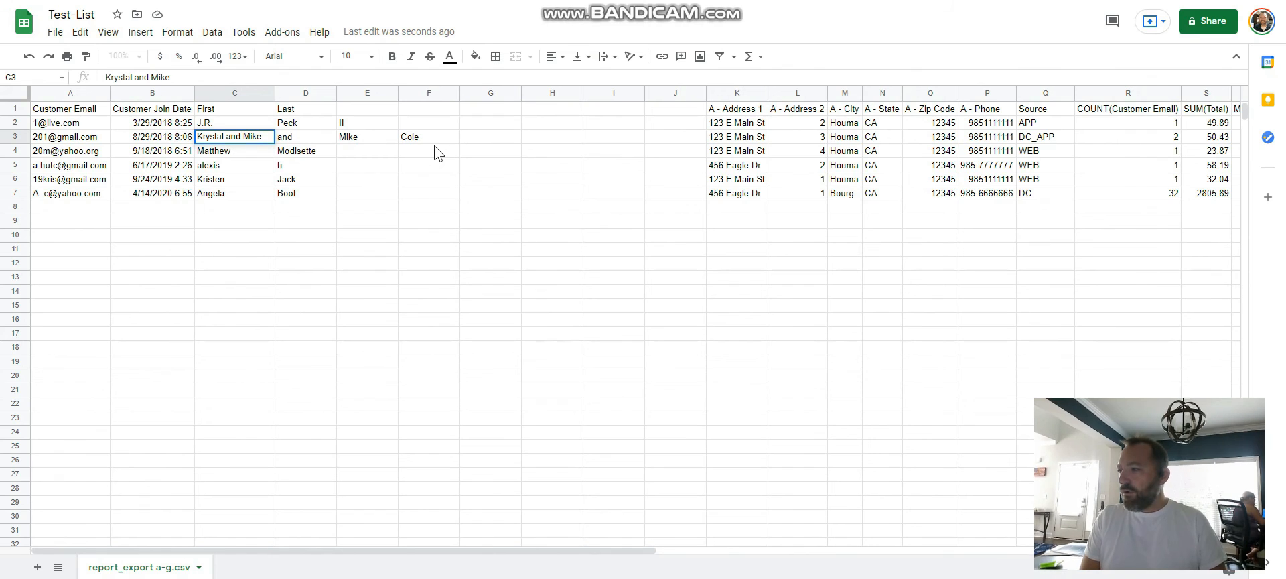
{"action": "key", "text": "Escape"}
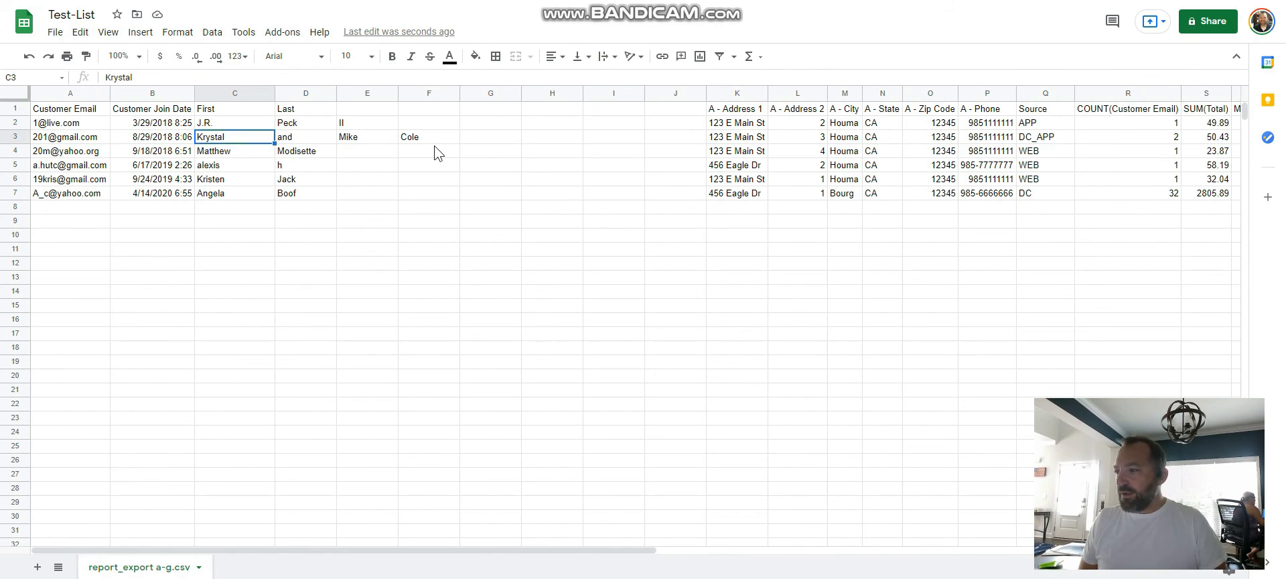
Step: Copy the customer's last name from F3 into the Last column at D3
{"action": "key", "text": "Right"}
{"action": "key", "text": "Right"}
{"action": "key", "text": "Right"}
{"action": "key", "text": "ctrl+c"}
{"action": "key", "text": "Left"}
{"action": "key", "text": "Left"}
{"action": "key", "text": "ctrl+v"}
{"action": "key", "text": "Right"}
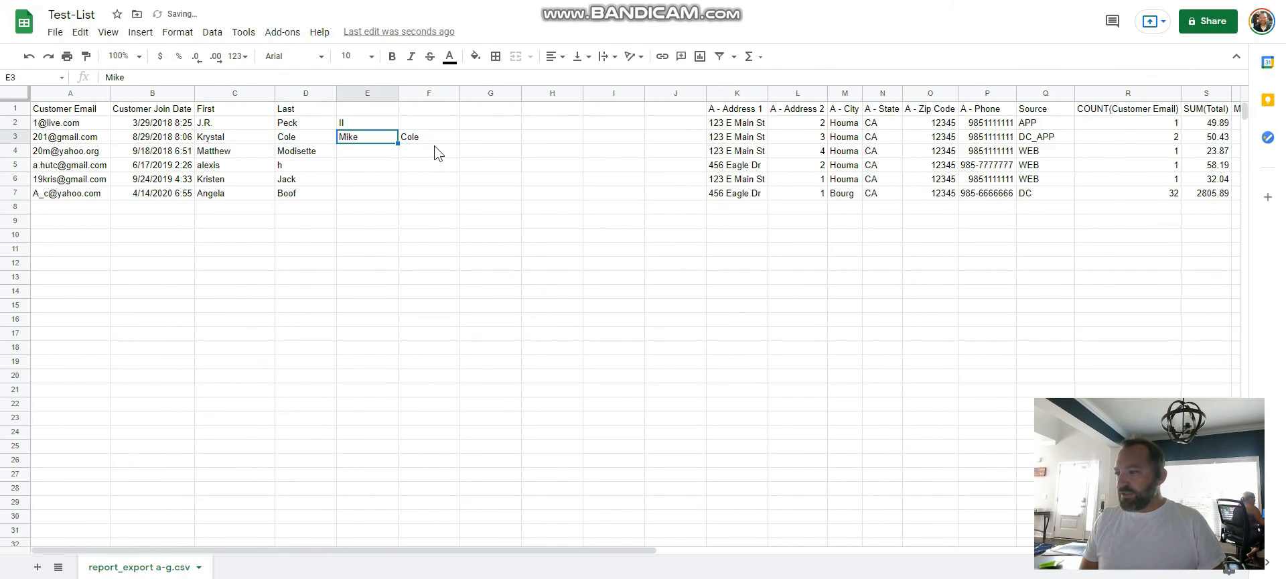
Step: Clear the leftover name parts from cells E2 to F3
{"action": "key", "text": "shift+Up"}
{"action": "key", "text": "shift+Right"}
{"action": "key", "text": "Delete"}
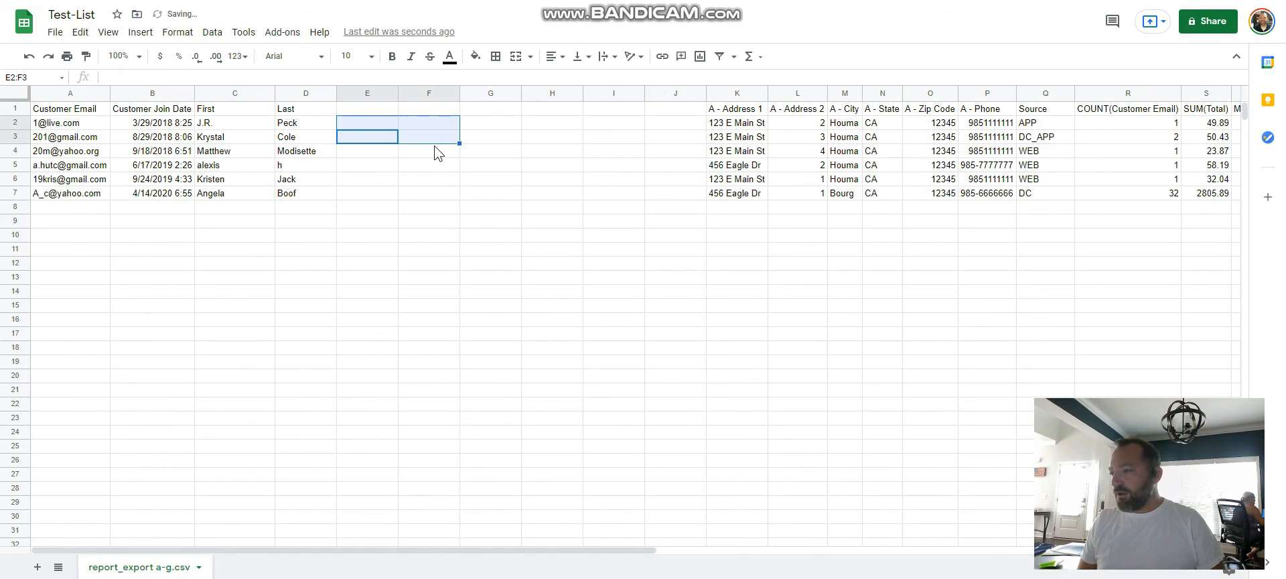
{"action": "key", "text": "Down"}
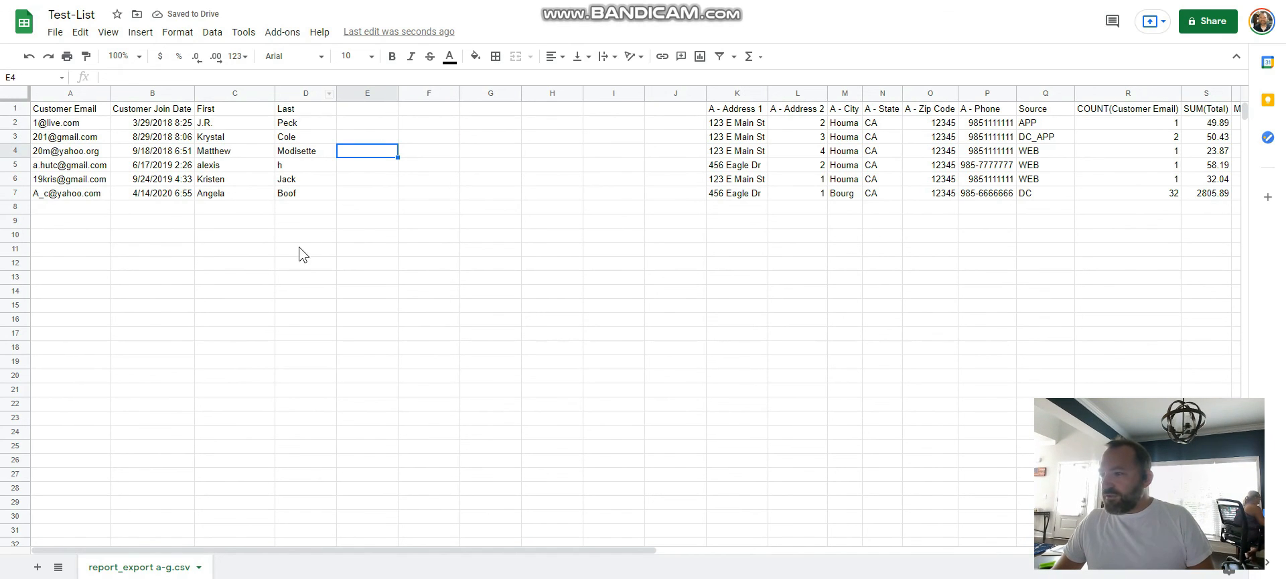
Step: Delete the blank columns E through J between the Last and A - Address 1 columns
{"action": "left_click_drag", "start_coordinate": [381, 99], "coordinate": [657, 113]}
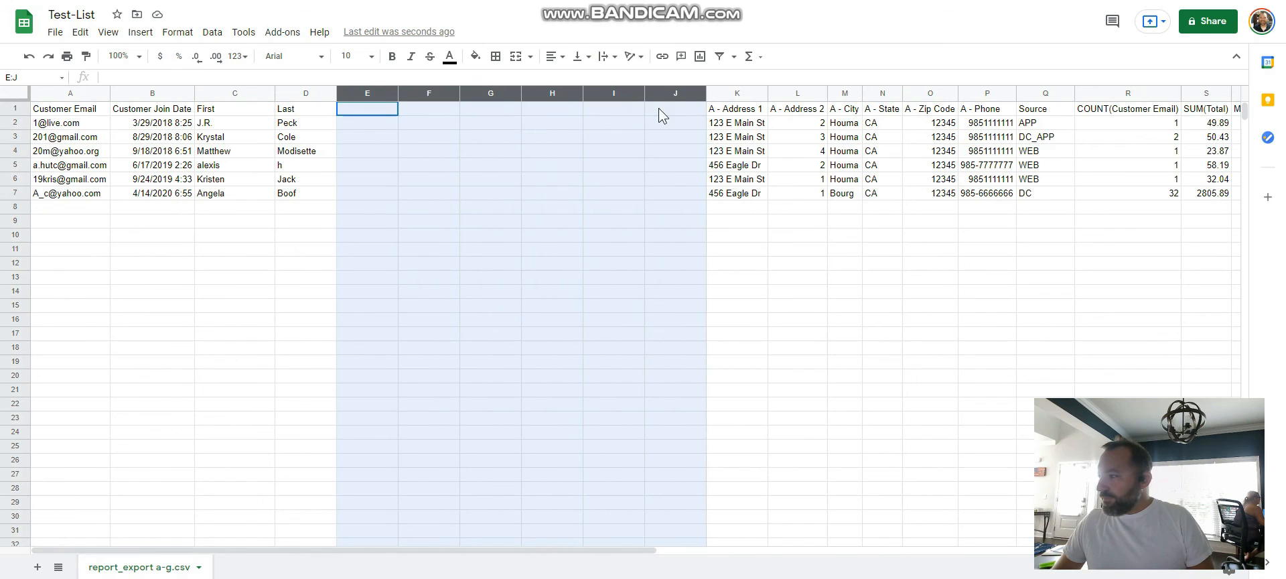
{"action": "right_click", "coordinate": [623, 176]}
{"action": "left_click", "coordinate": [651, 193]}
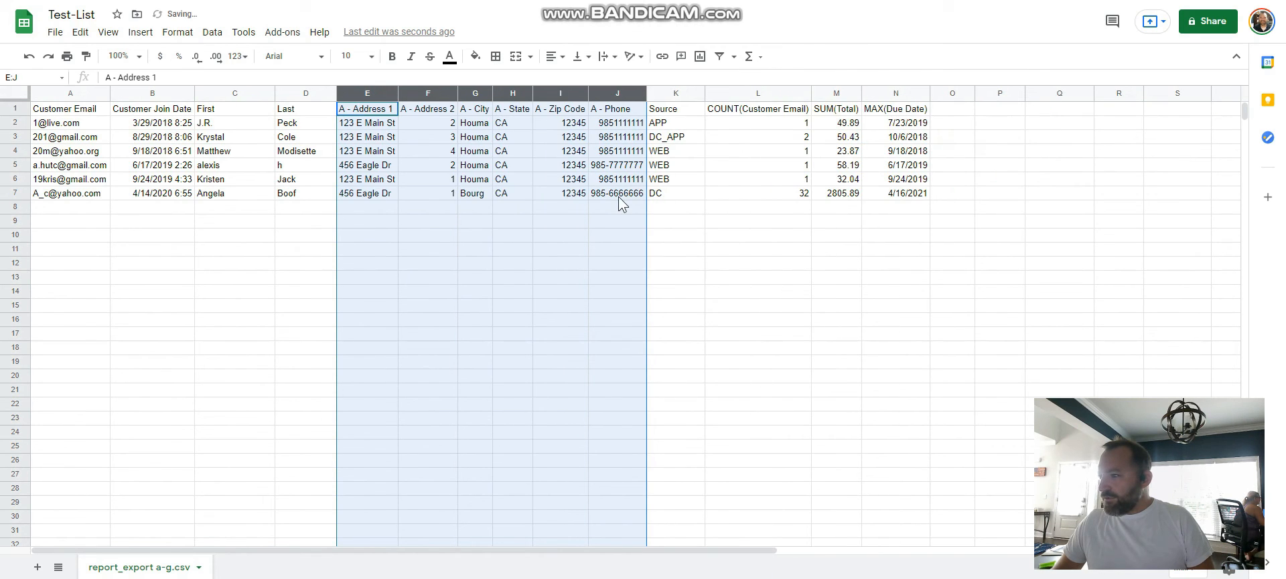
{"action": "left_click", "coordinate": [258, 238]}
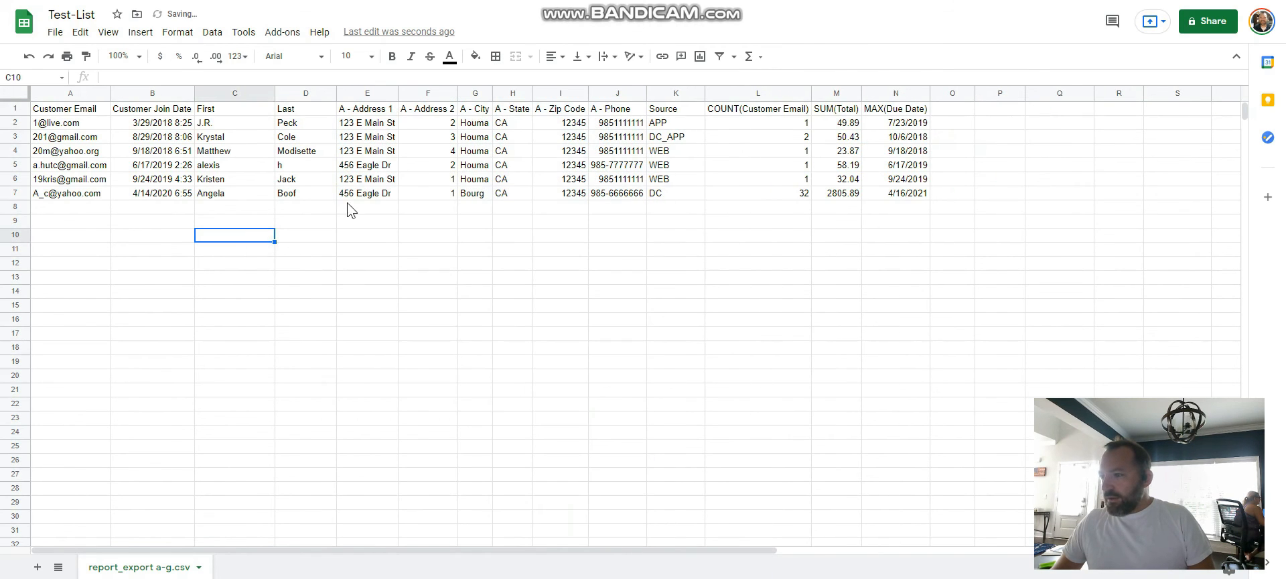
Step: Format the Customer Join Date column with the Date number format
{"action": "left_click", "coordinate": [139, 94]}
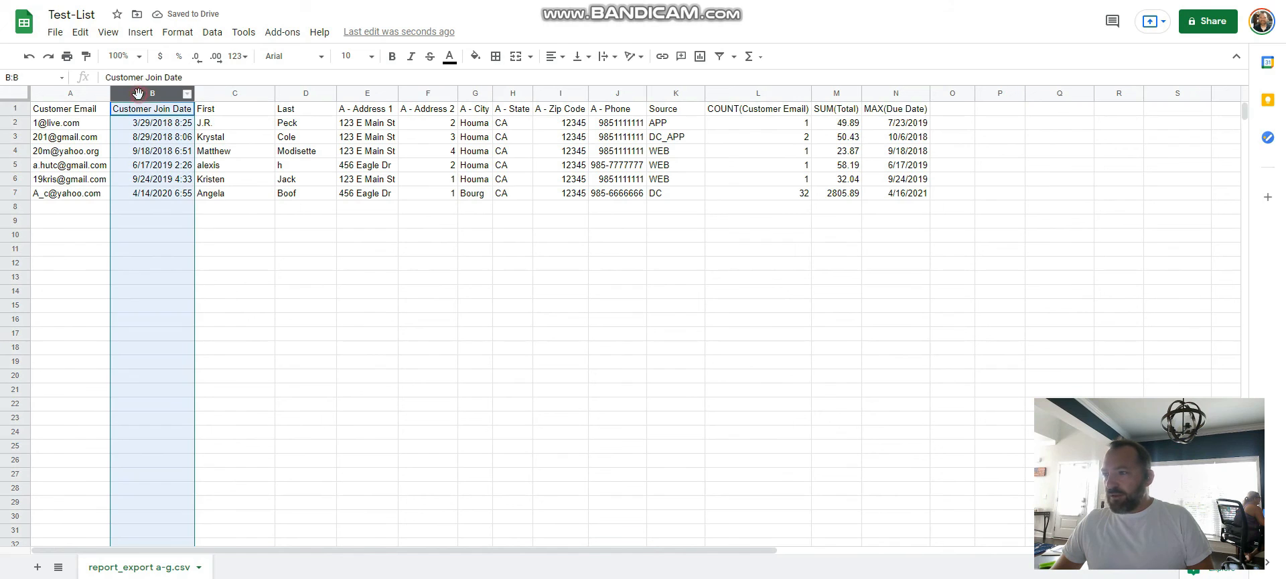
{"action": "left_click", "coordinate": [187, 34]}
{"action": "mouse_move", "coordinate": [201, 90]}
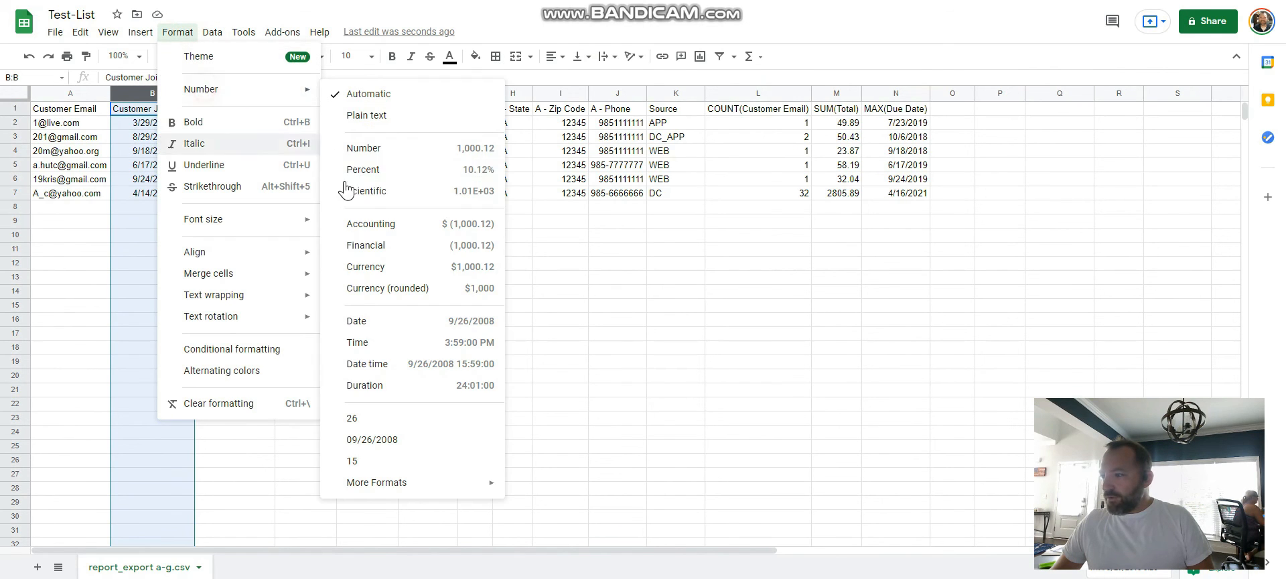
{"action": "left_click", "coordinate": [353, 320]}
Step: Format the MAX(Due Date) column with the Date number format
{"action": "left_click", "coordinate": [896, 93]}
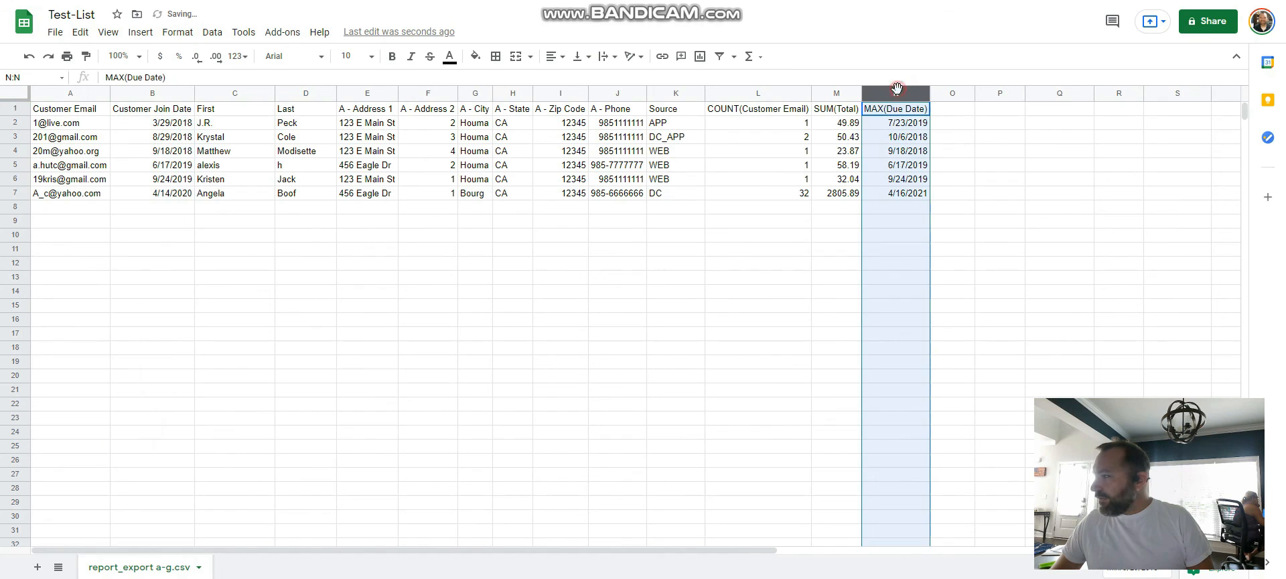
{"action": "left_click", "coordinate": [177, 32]}
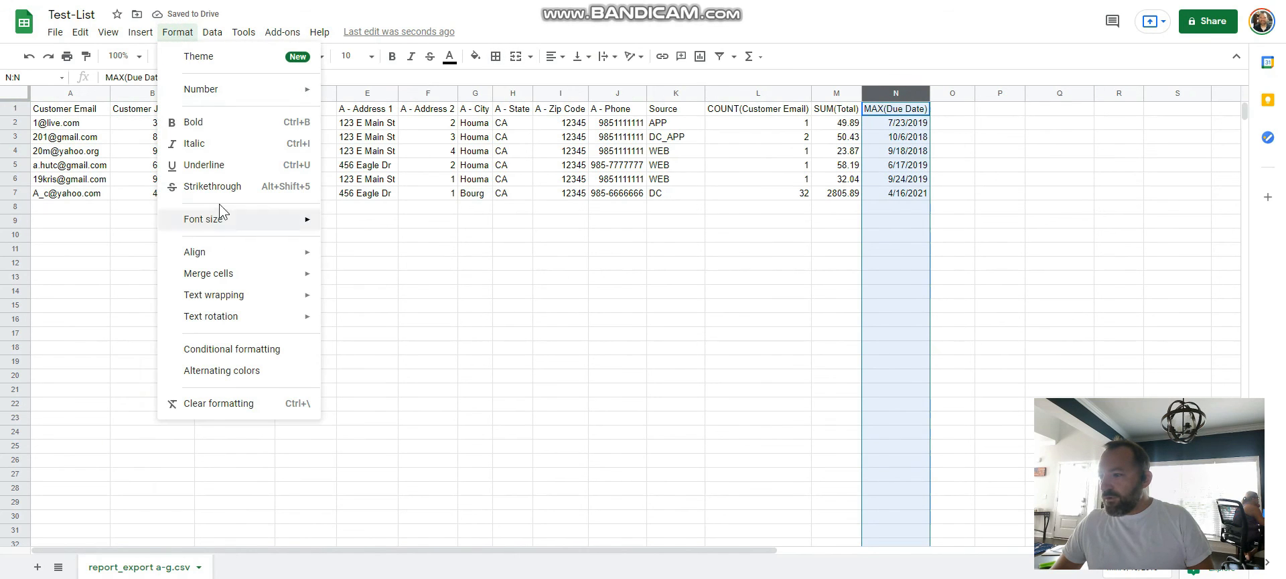
{"action": "mouse_move", "coordinate": [201, 89]}
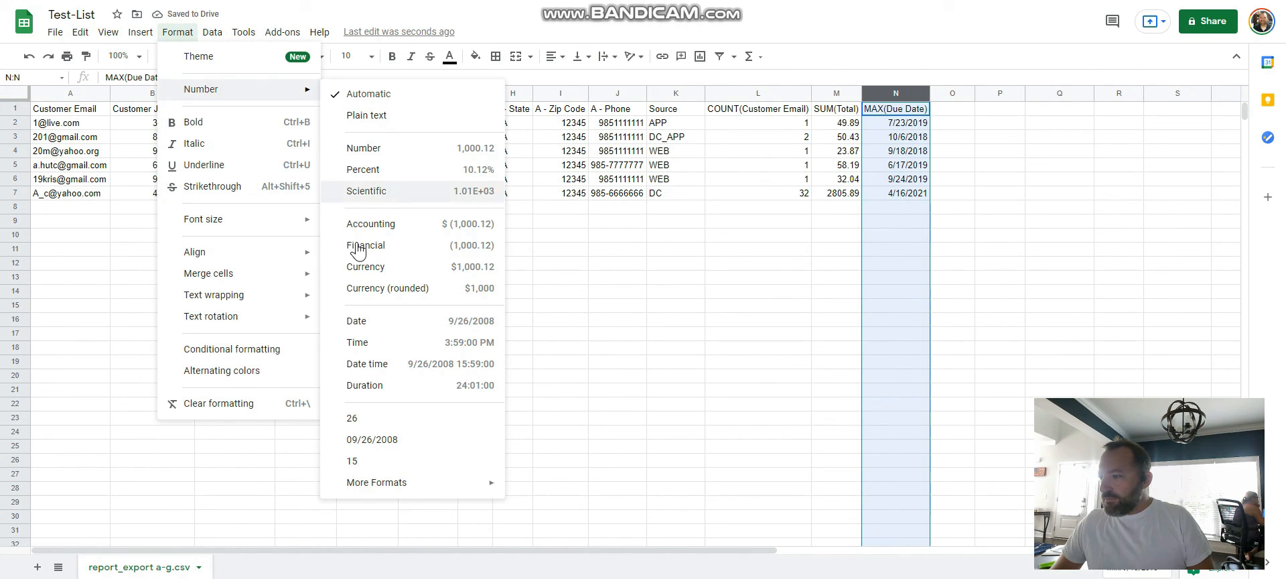
{"action": "left_click", "coordinate": [392, 320]}
{"action": "left_click", "coordinate": [392, 308]}
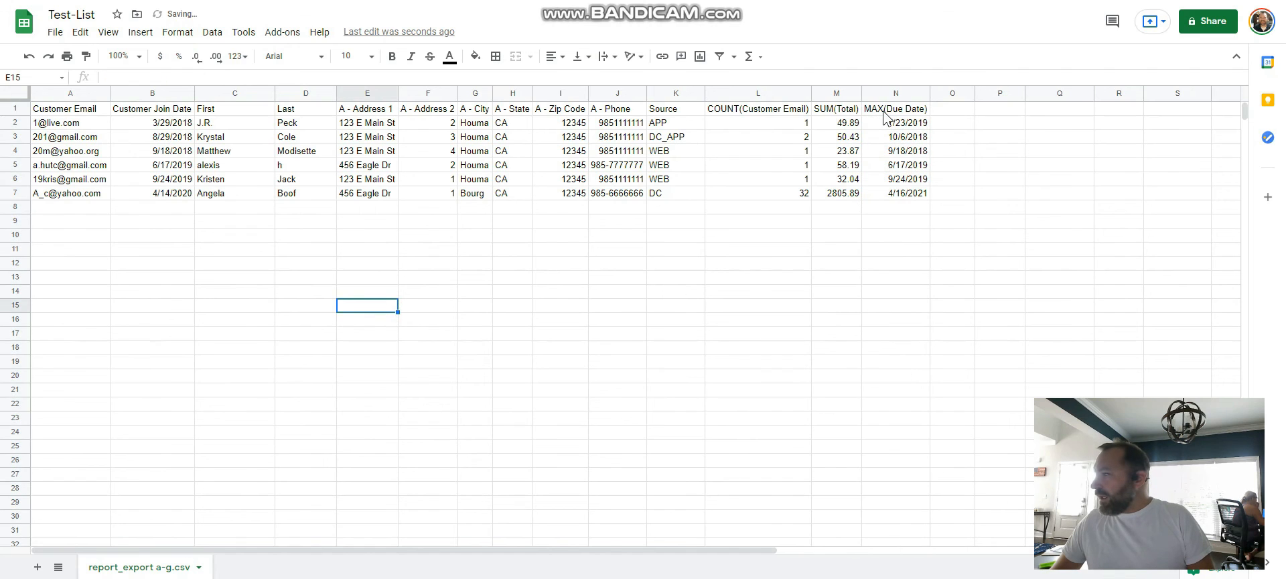
Step: Rename the customer email count header in L1 as Orders and the due date header in N1 as Last Order
{"action": "left_click", "coordinate": [782, 112]}
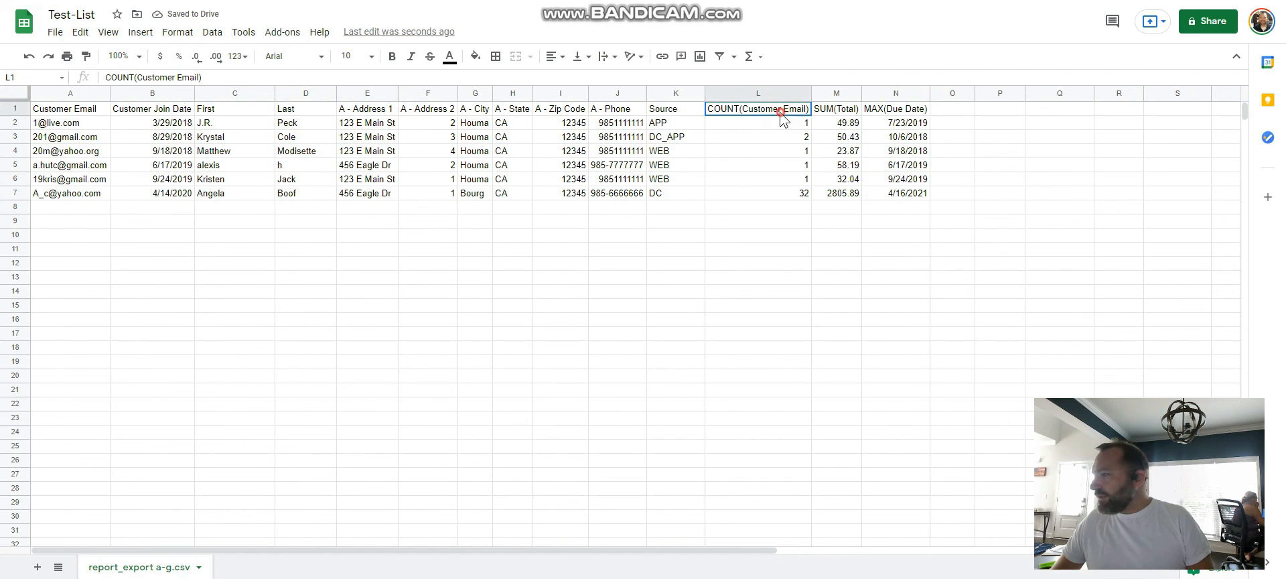
{"action": "type", "text": "O"}
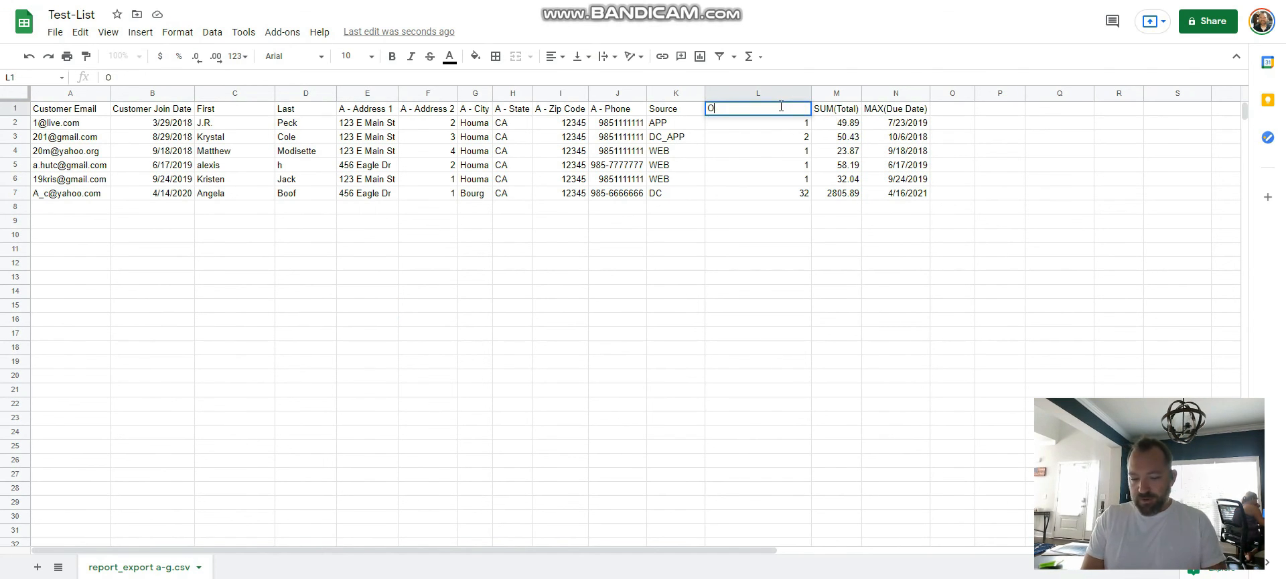
{"action": "type", "text": "rders"}
{"action": "key", "text": "Tab"}
{"action": "key", "text": "Tab"}
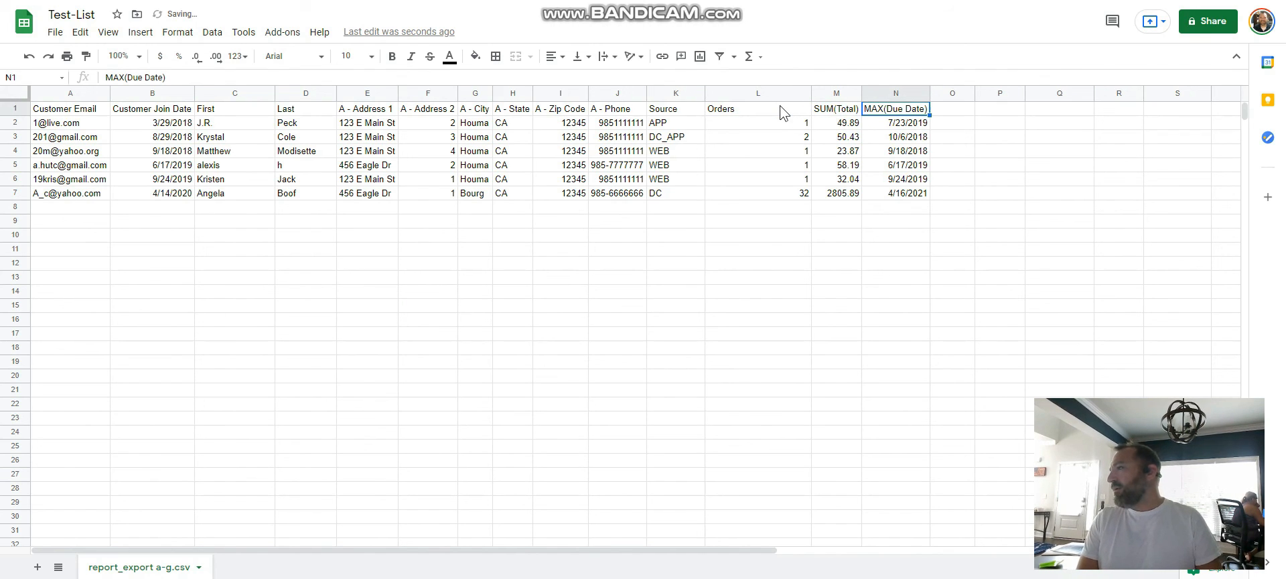
{"action": "type", "text": "Last Order"}
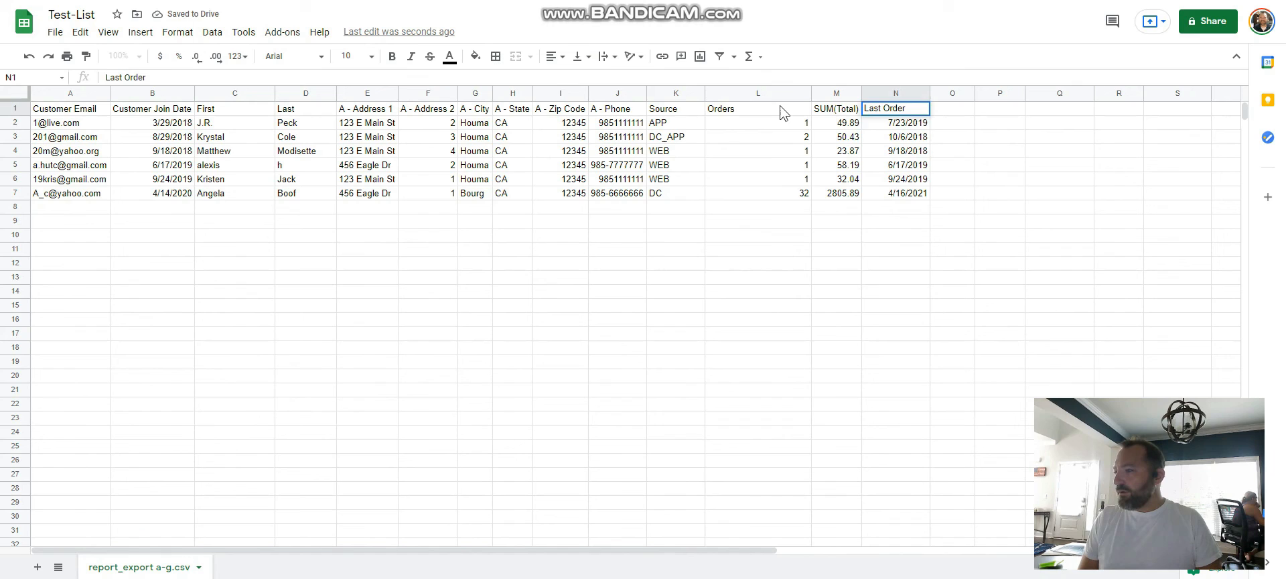
{"action": "key", "text": "Return"}
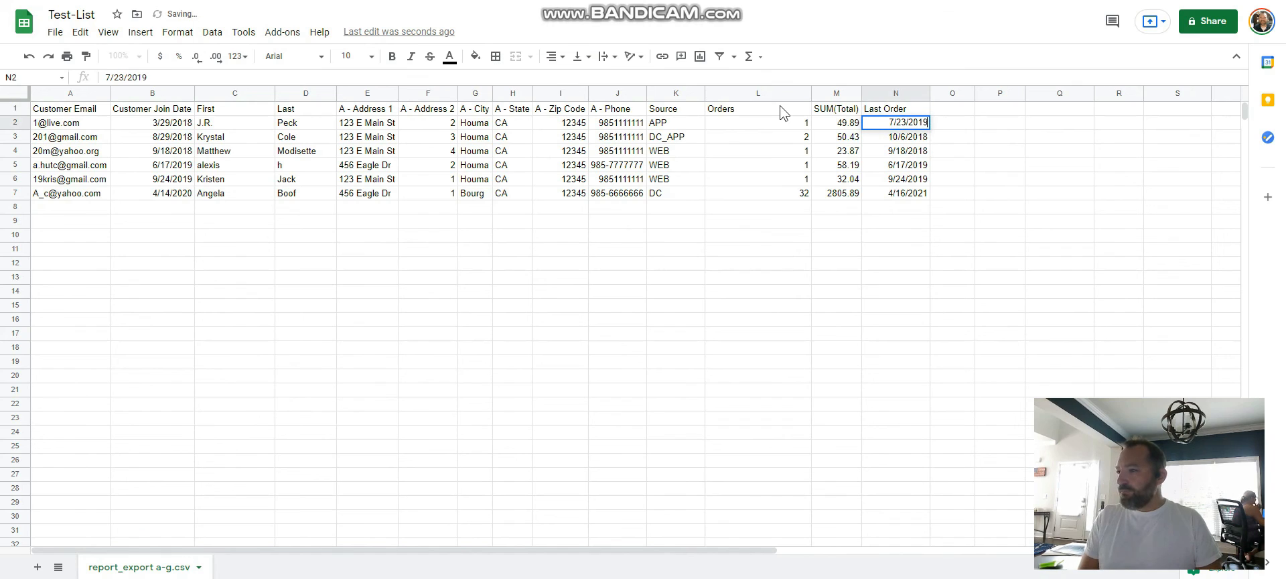
{"action": "left_click", "coordinate": [622, 222]}
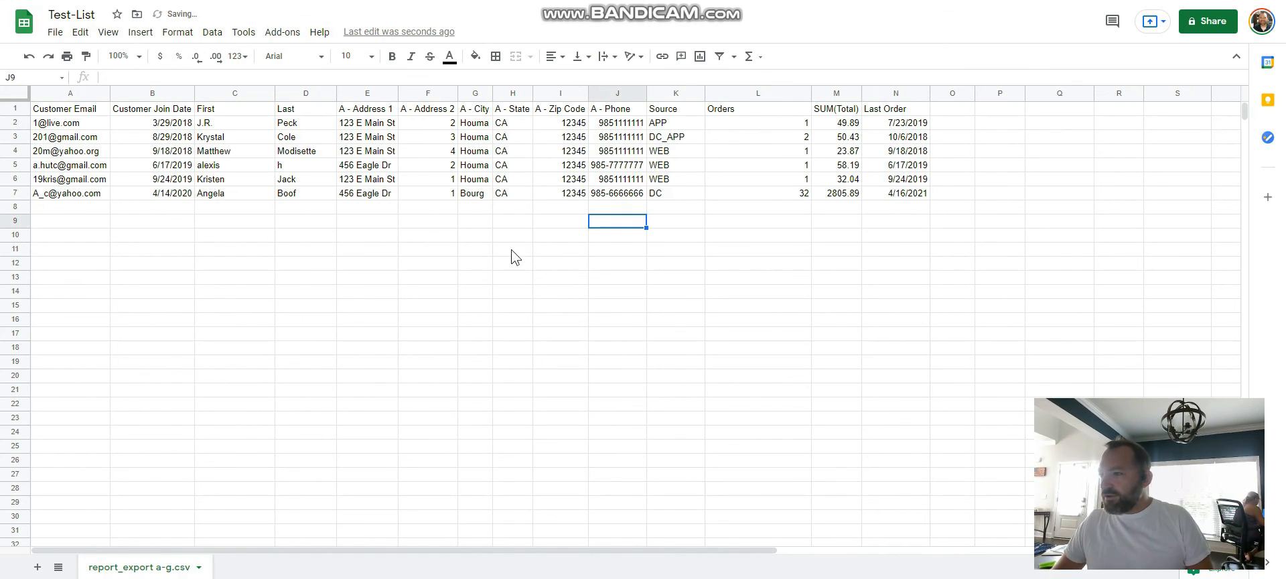